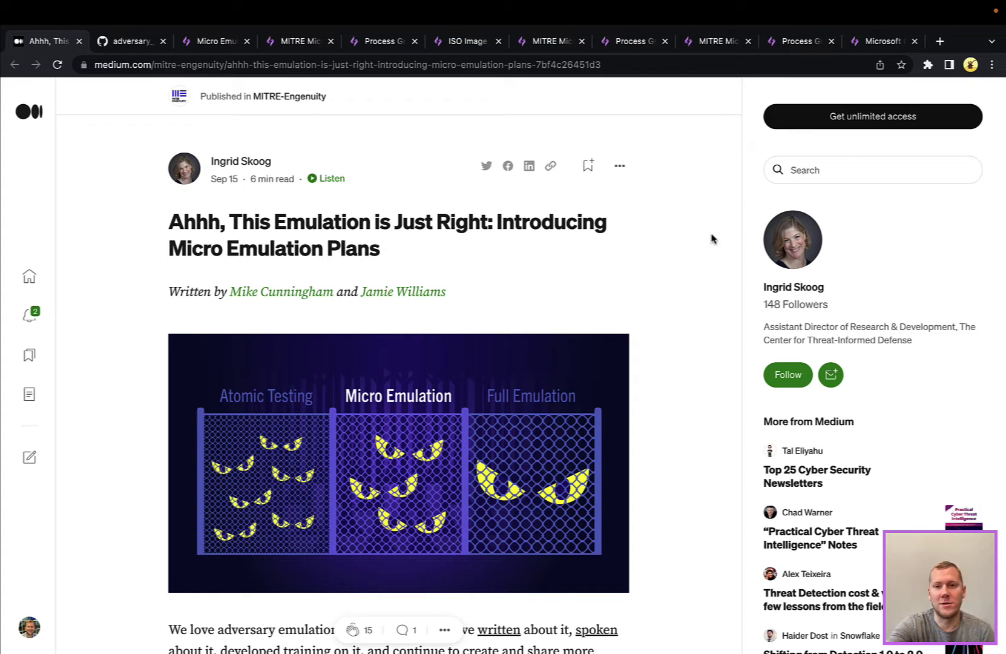
Step: Scroll the Medium article down to the atomic, micro and full emulation comparison table
{"action": "scroll", "coordinate": [712, 251], "scroll_direction": "down", "scroll_amount": 3}
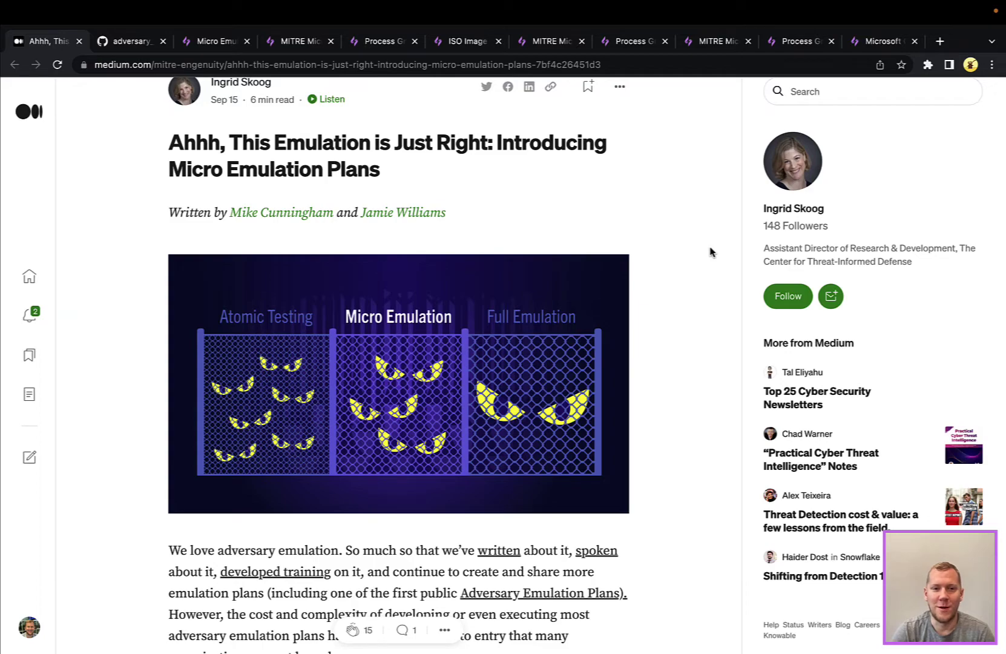
{"action": "scroll", "coordinate": [709, 251], "scroll_direction": "down", "scroll_amount": 4}
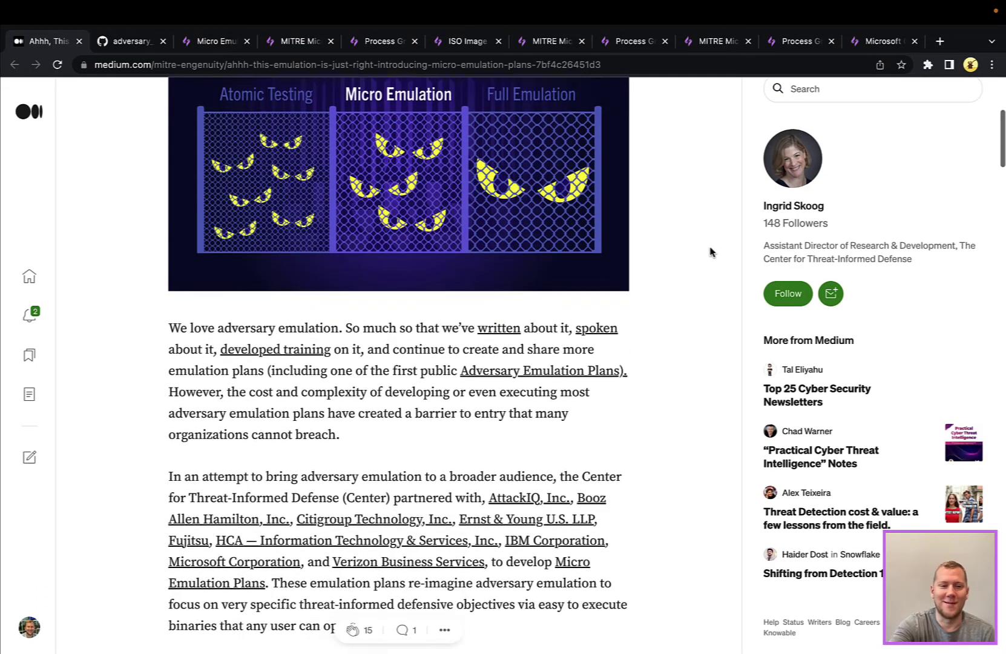
{"action": "scroll", "coordinate": [710, 252], "scroll_direction": "down", "scroll_amount": 13}
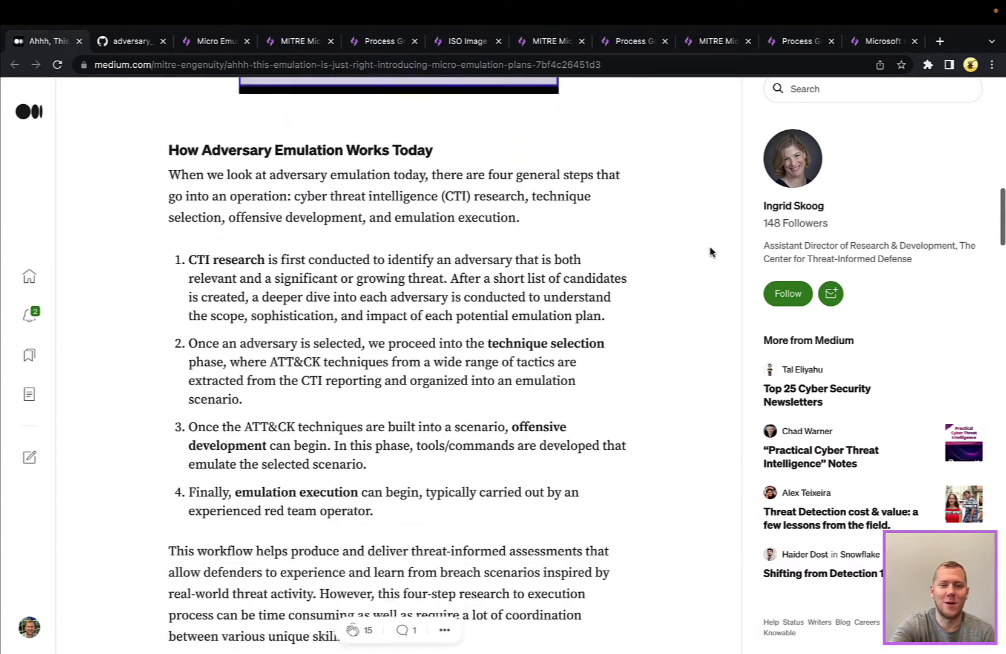
{"action": "scroll", "coordinate": [710, 252], "scroll_direction": "down", "scroll_amount": 11}
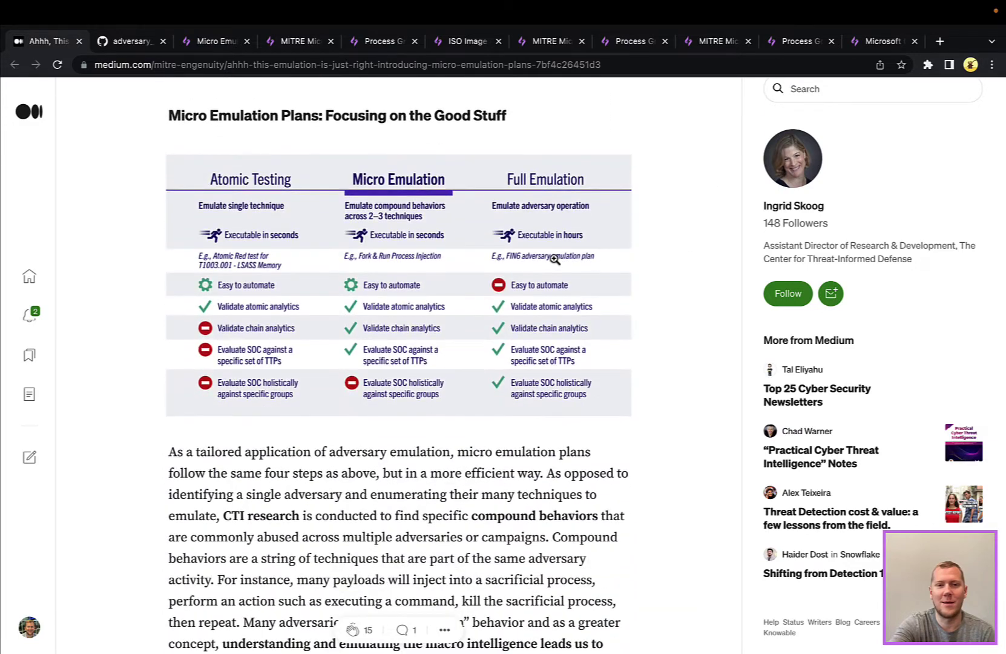
Step: Enlarge the comparison table, close it, then scroll to the numbered micro emulation plans list
{"action": "left_click", "coordinate": [554, 260]}
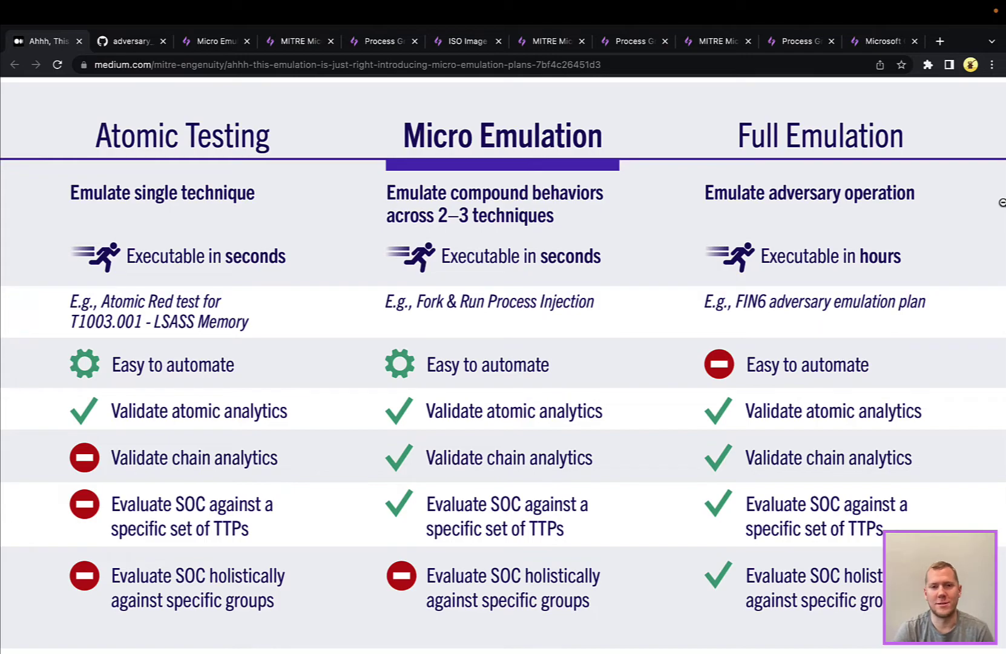
{"action": "left_click", "coordinate": [866, 170]}
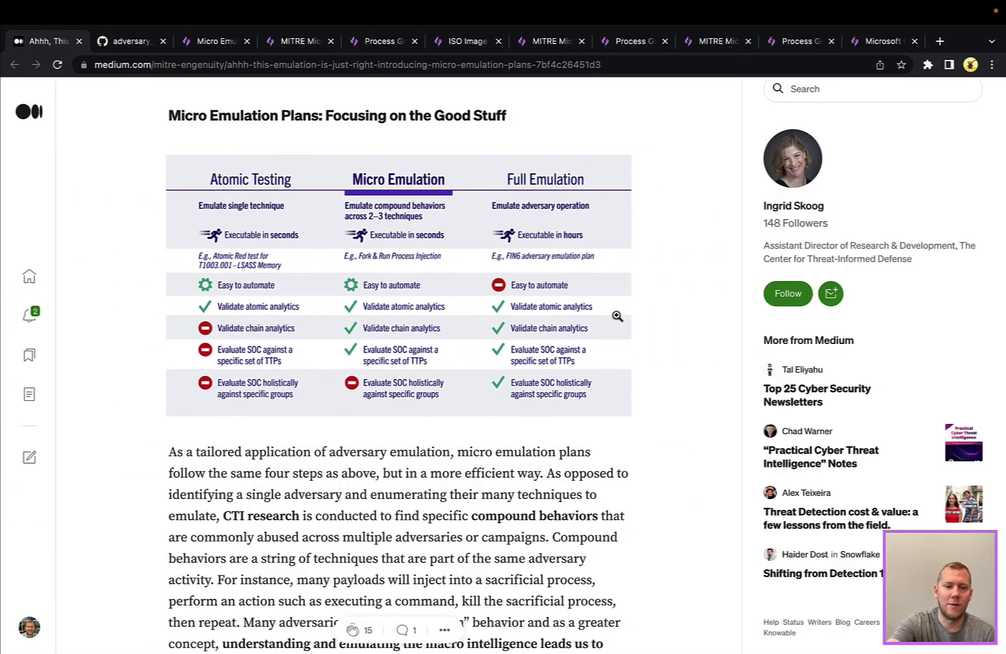
{"action": "scroll", "coordinate": [617, 316], "scroll_direction": "down", "scroll_amount": 15}
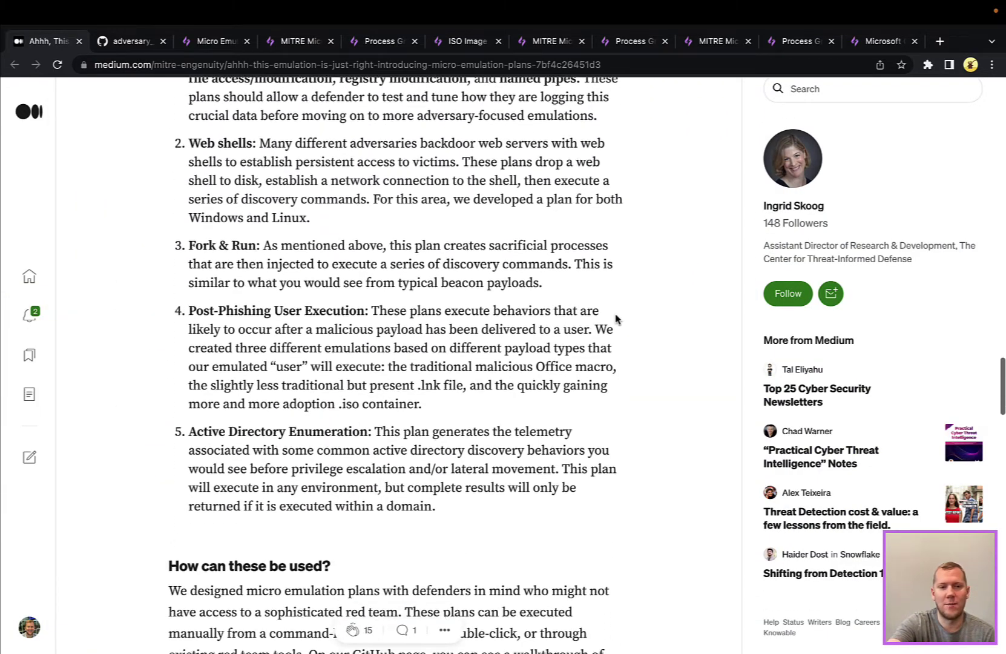
{"action": "scroll", "coordinate": [617, 319], "scroll_direction": "up", "scroll_amount": 3}
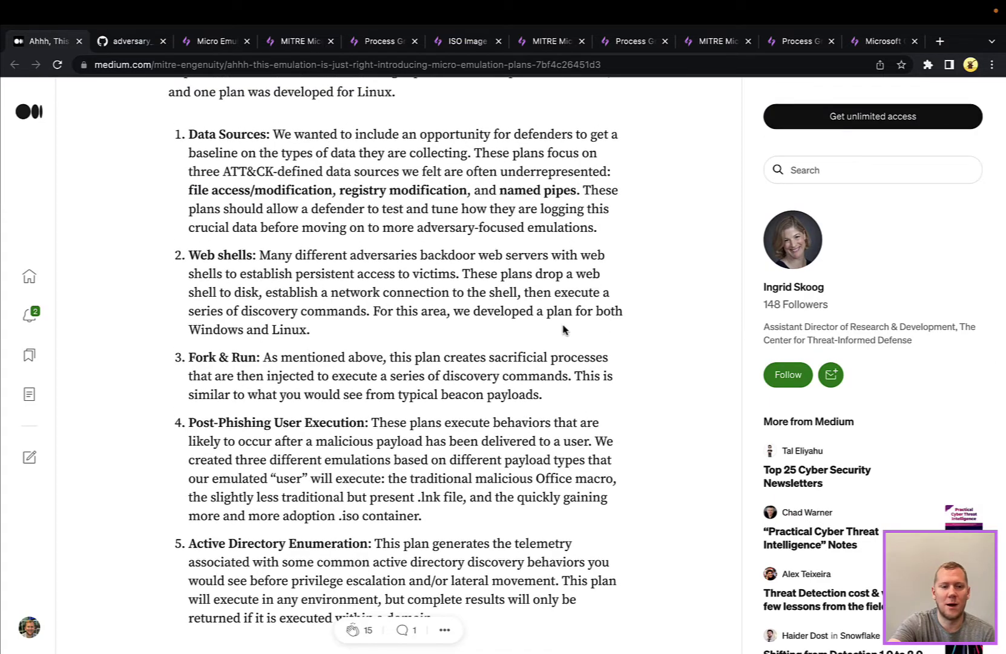
{"action": "scroll", "coordinate": [561, 330], "scroll_direction": "down", "scroll_amount": 15}
{"action": "scroll", "coordinate": [561, 330], "scroll_direction": "up", "scroll_amount": 14}
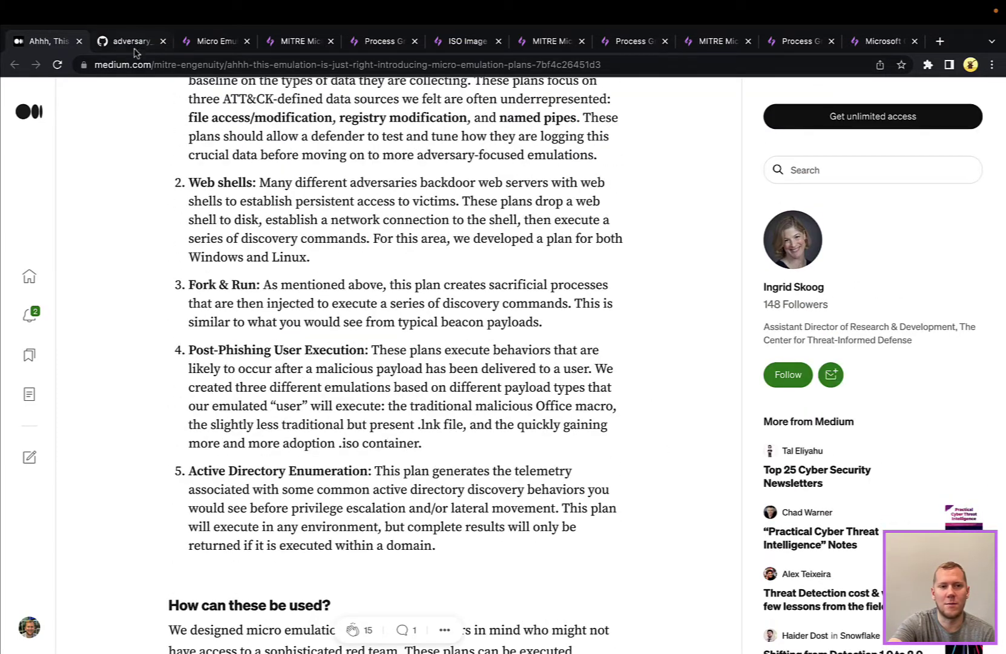
Step: In adversary_emulation_library, go to micro_emulation_plans/src/webshell and browse its sources and zip archives
{"action": "left_click", "coordinate": [127, 42]}
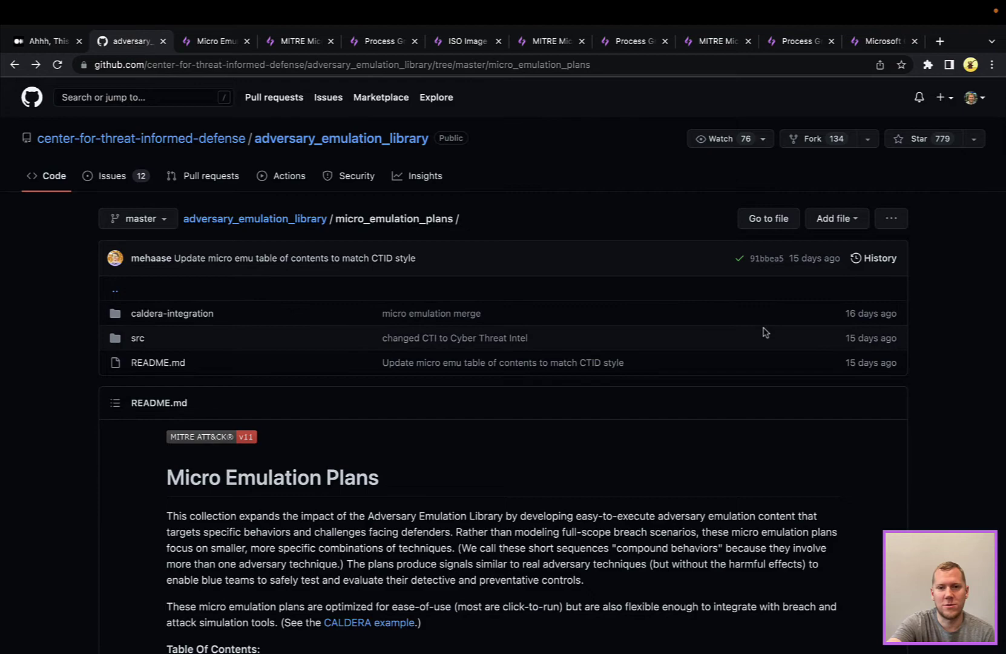
{"action": "scroll", "coordinate": [976, 367], "scroll_direction": "down", "scroll_amount": 5}
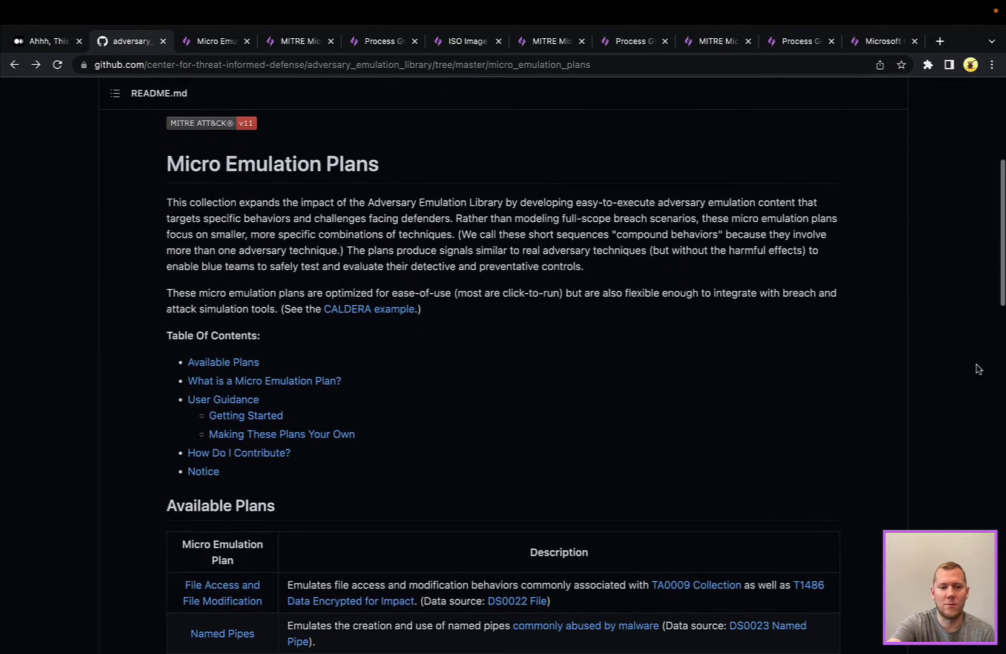
{"action": "scroll", "coordinate": [977, 368], "scroll_direction": "down", "scroll_amount": 6}
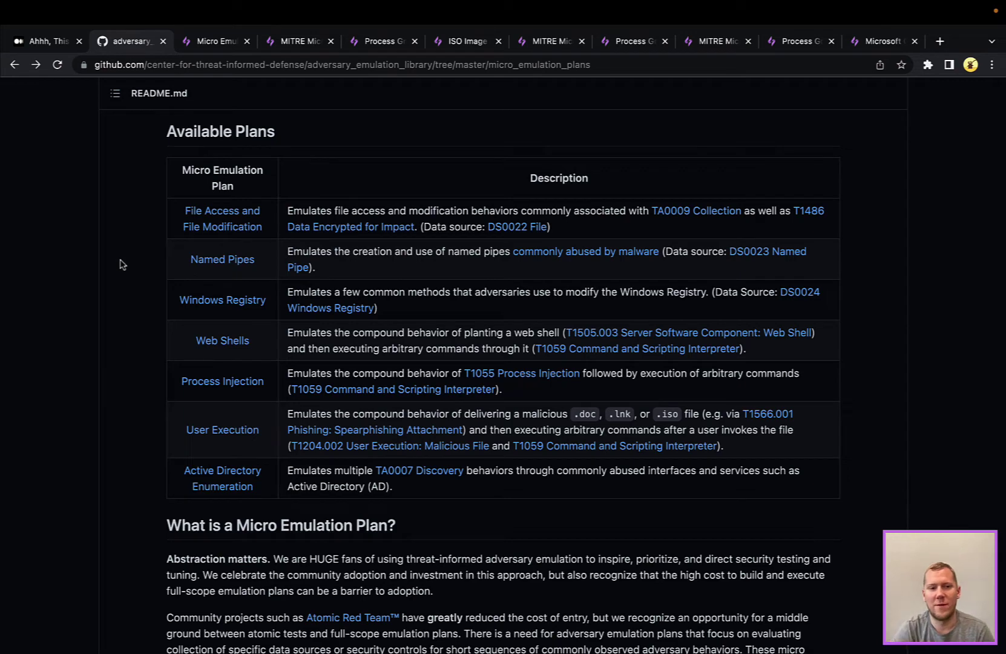
{"action": "left_click", "coordinate": [222, 341]}
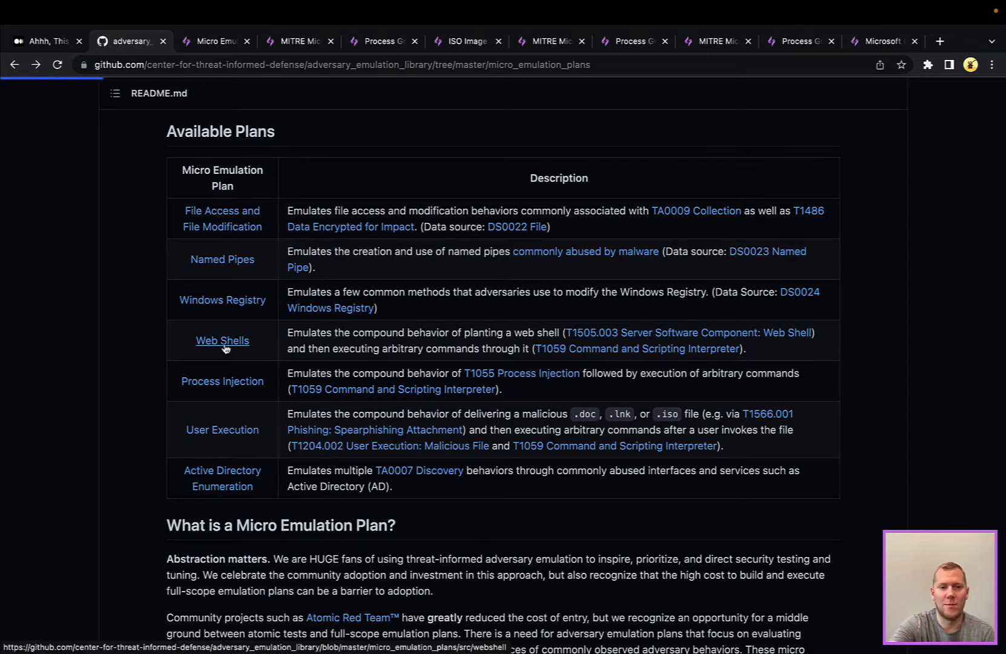
{"action": "scroll", "coordinate": [291, 369], "scroll_direction": "down", "scroll_amount": 3}
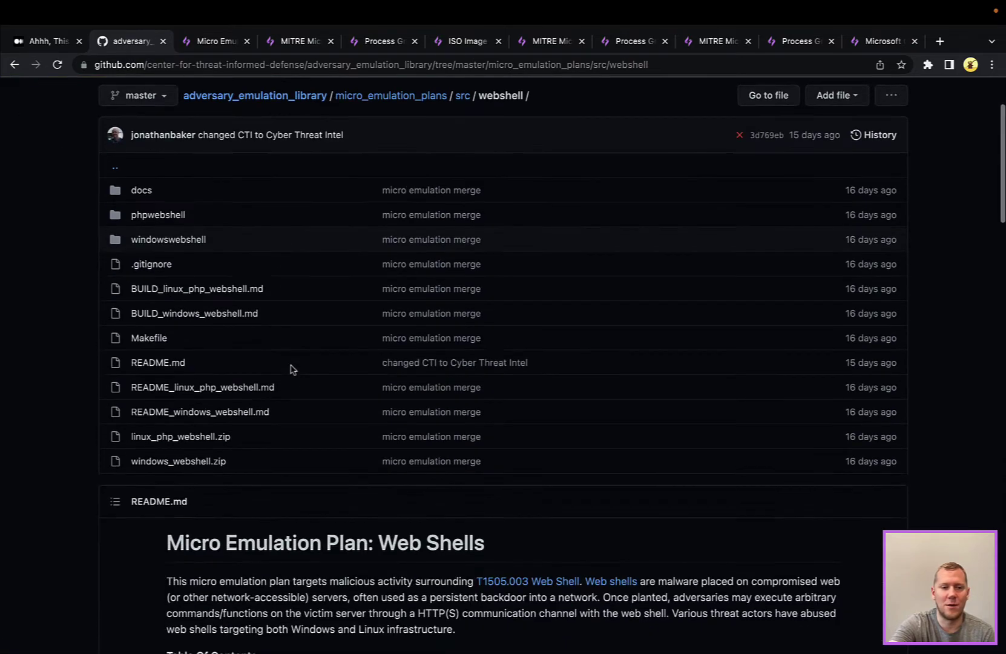
{"action": "scroll", "coordinate": [273, 424], "scroll_direction": "down", "scroll_amount": 15}
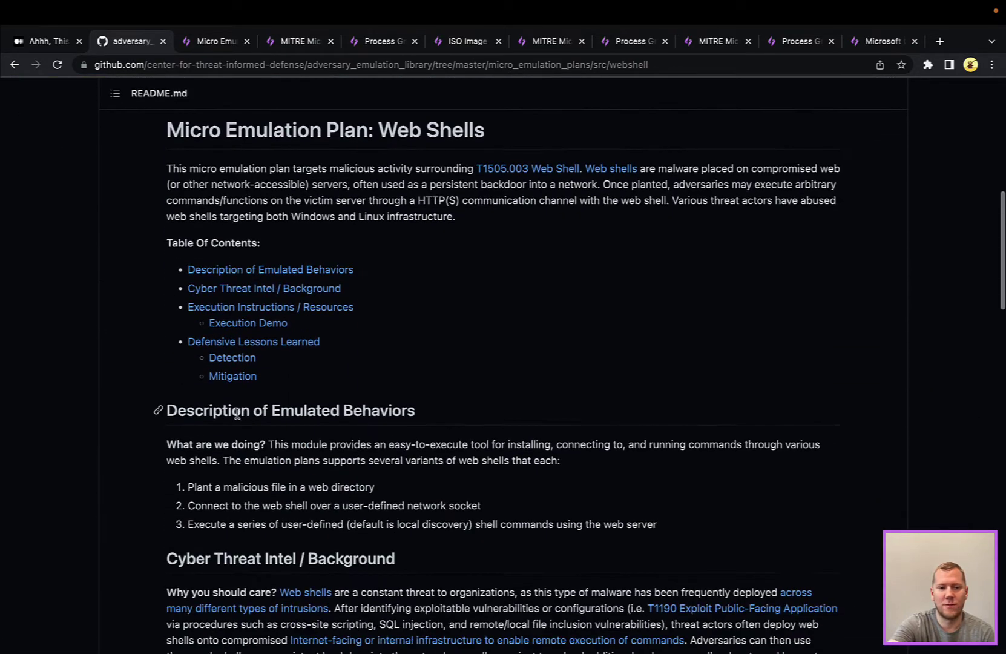
{"action": "scroll", "coordinate": [328, 454], "scroll_direction": "down", "scroll_amount": 2}
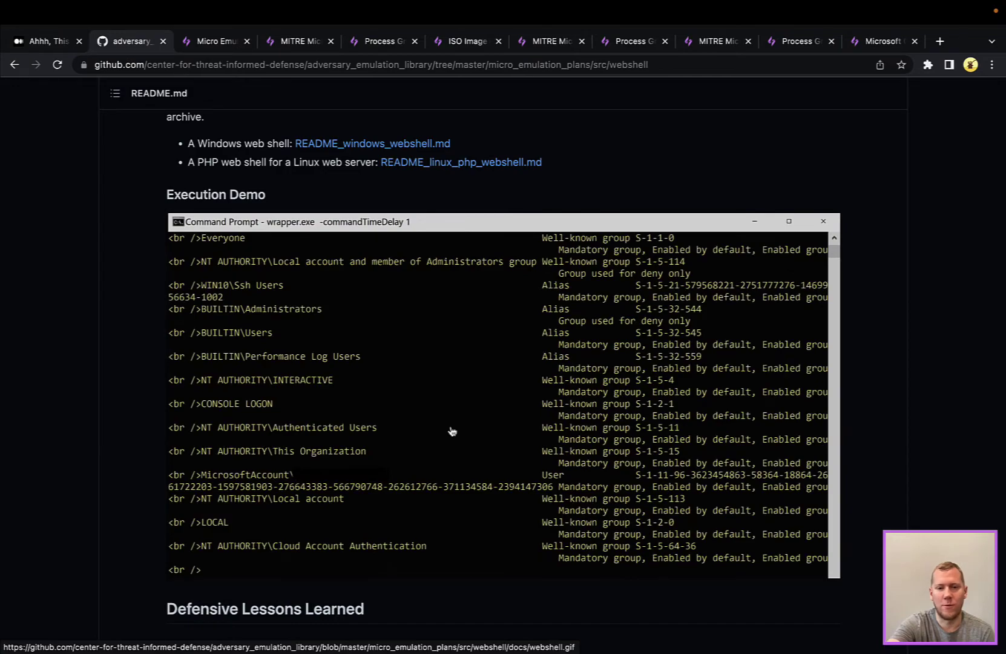
{"action": "scroll", "coordinate": [451, 431], "scroll_direction": "down", "scroll_amount": 6}
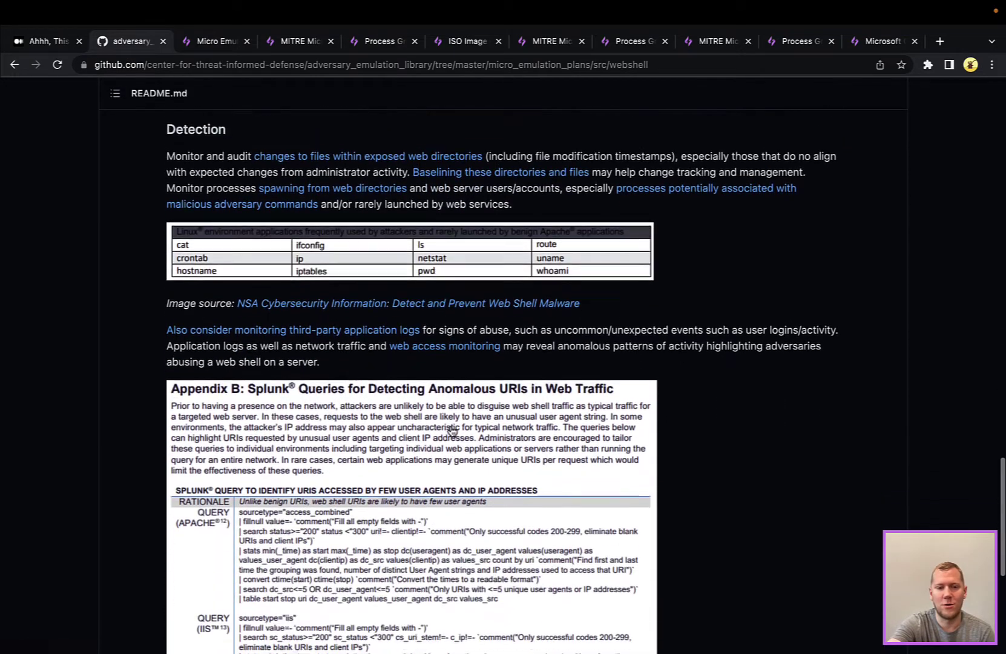
{"action": "scroll", "coordinate": [451, 430], "scroll_direction": "up", "scroll_amount": 20}
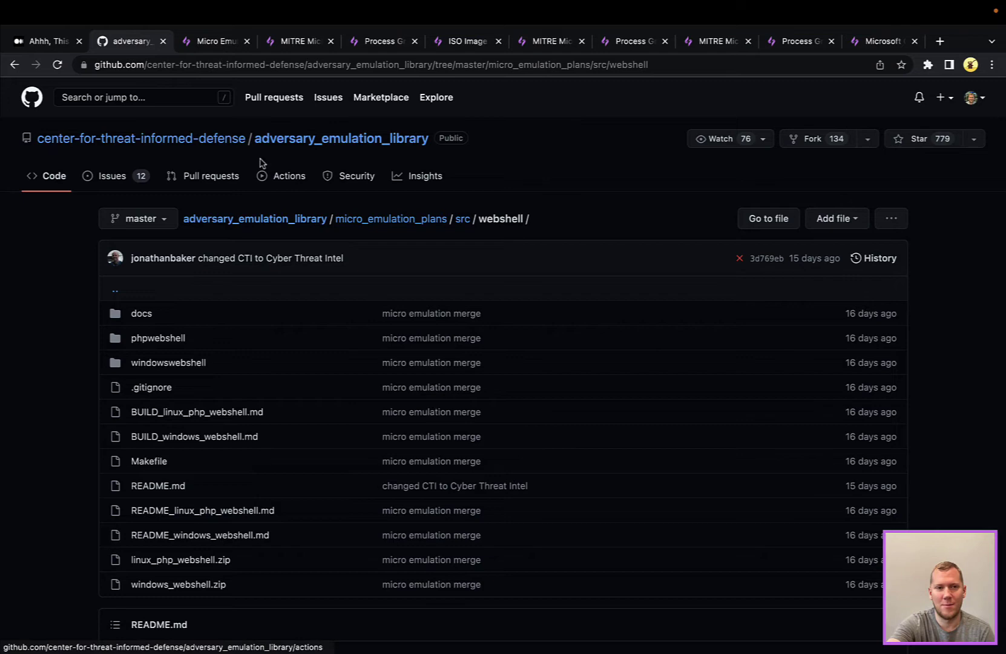
Step: Switch to the SnapAttack Micro Emulation Plans collection and scroll through its overview
{"action": "left_click", "coordinate": [202, 52]}
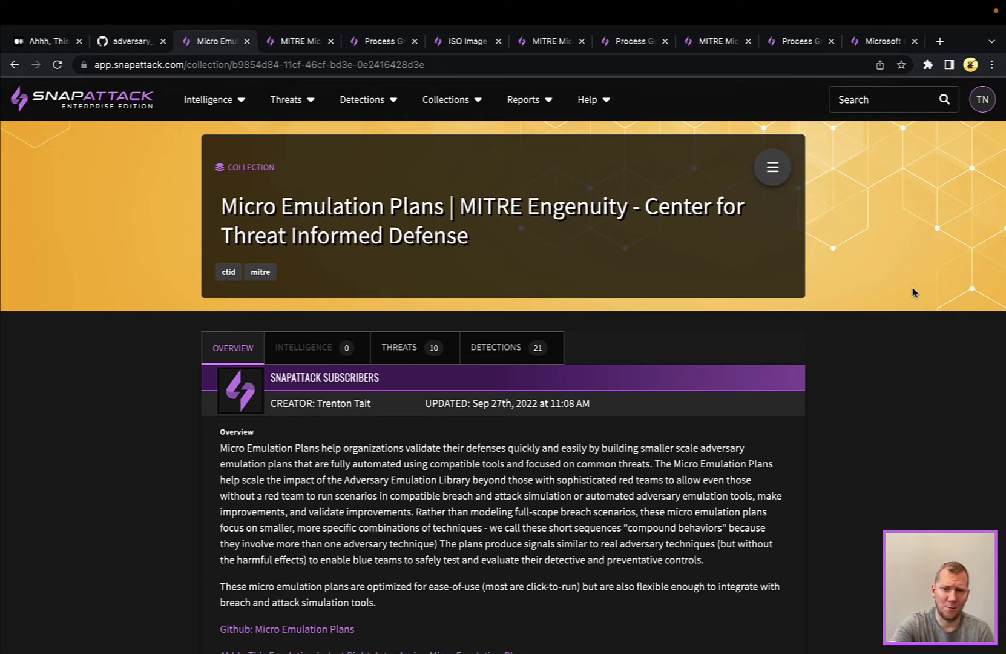
{"action": "scroll", "coordinate": [884, 402], "scroll_direction": "down", "scroll_amount": 2}
{"action": "scroll", "coordinate": [884, 404], "scroll_direction": "down", "scroll_amount": 1}
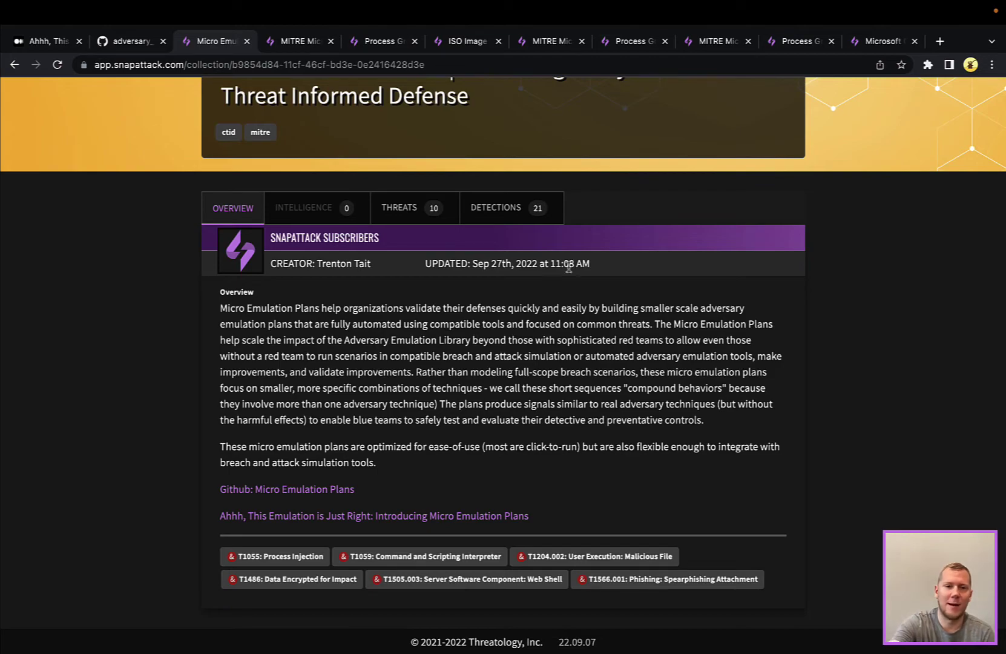
Step: Browse the collection's 10 threats, then its 21 detections
{"action": "left_click", "coordinate": [412, 214]}
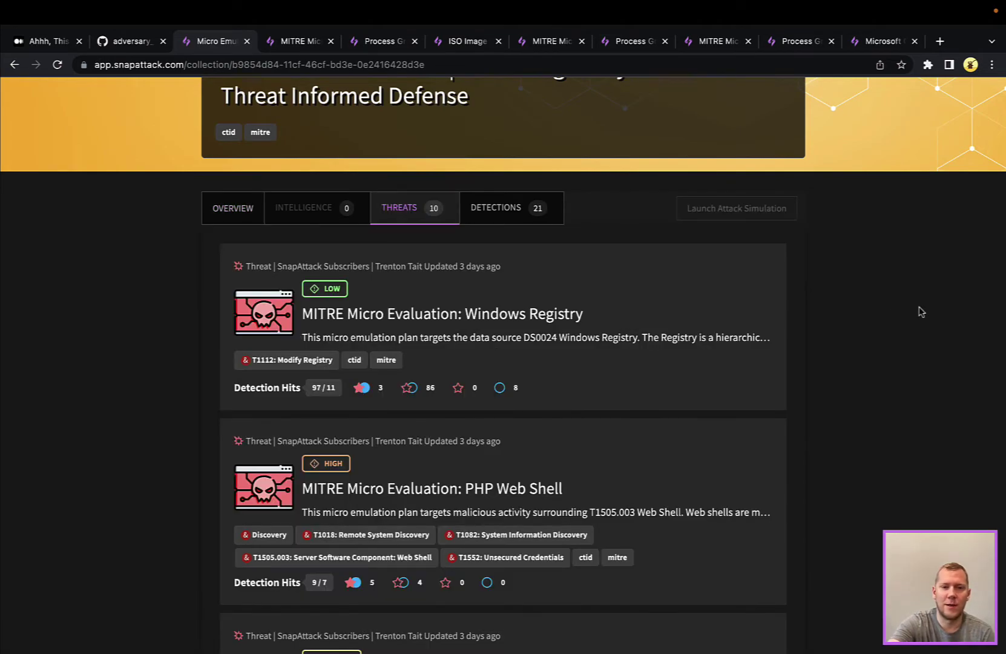
{"action": "scroll", "coordinate": [921, 312], "scroll_direction": "down", "scroll_amount": 10}
{"action": "scroll", "coordinate": [920, 311], "scroll_direction": "down", "scroll_amount": 5}
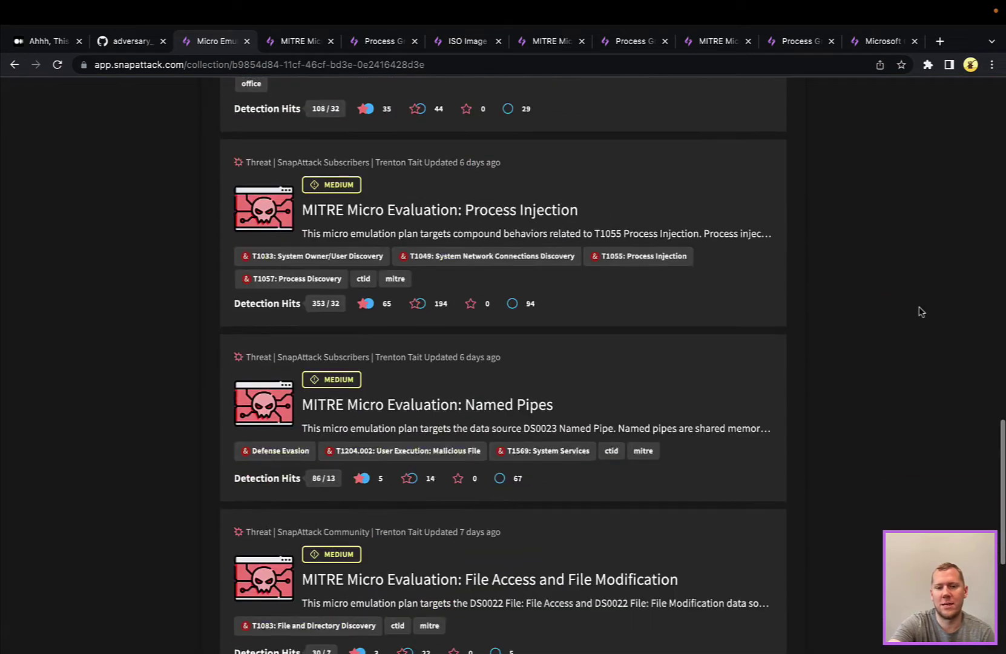
{"action": "scroll", "coordinate": [919, 311], "scroll_direction": "up", "scroll_amount": 15}
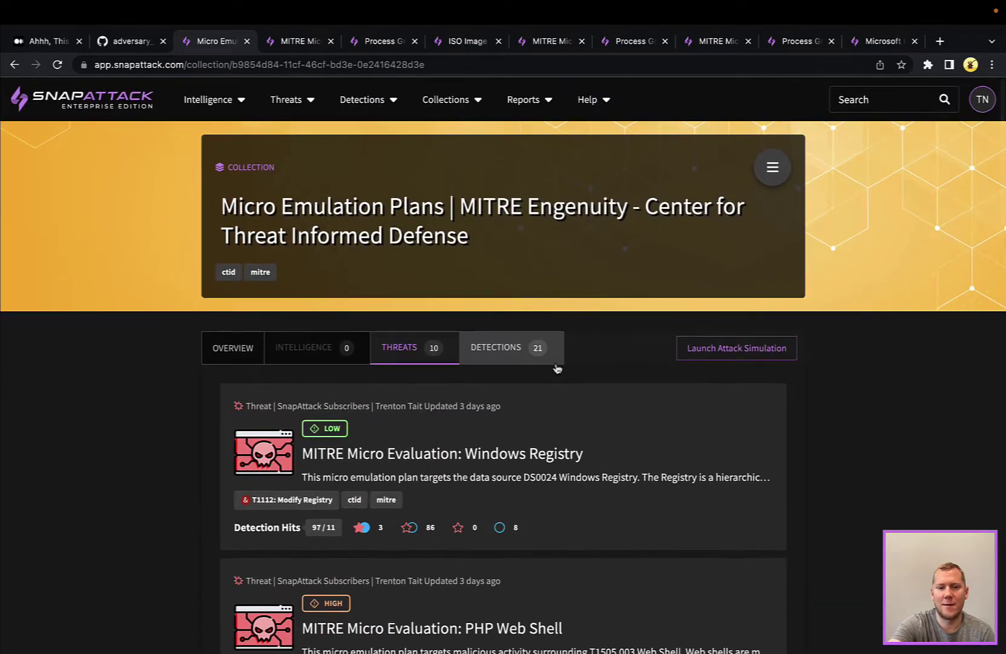
{"action": "left_click", "coordinate": [540, 351]}
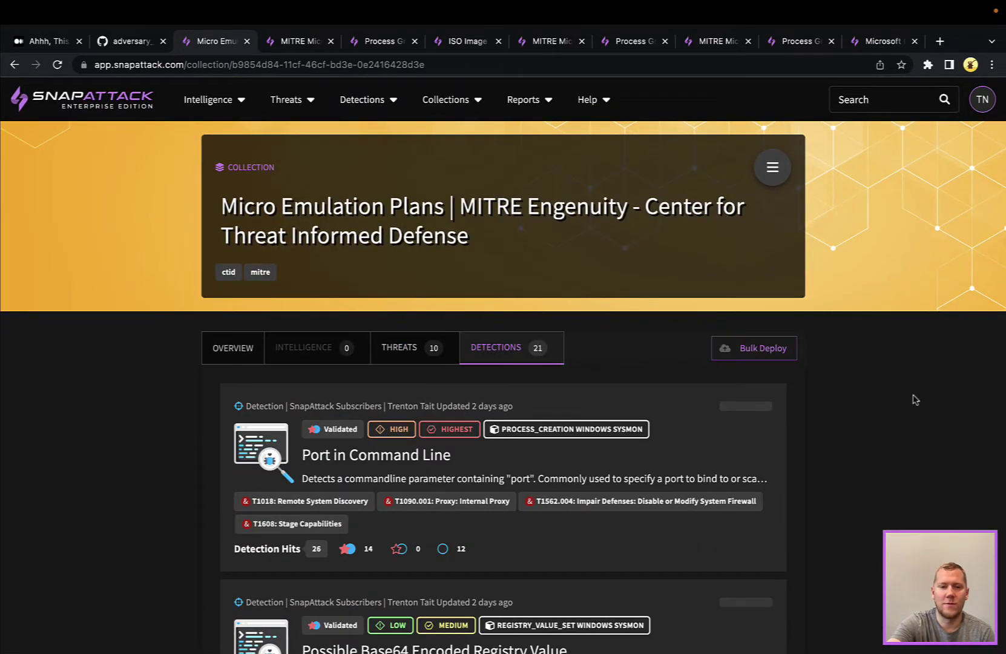
{"action": "scroll", "coordinate": [915, 399], "scroll_direction": "down", "scroll_amount": 3}
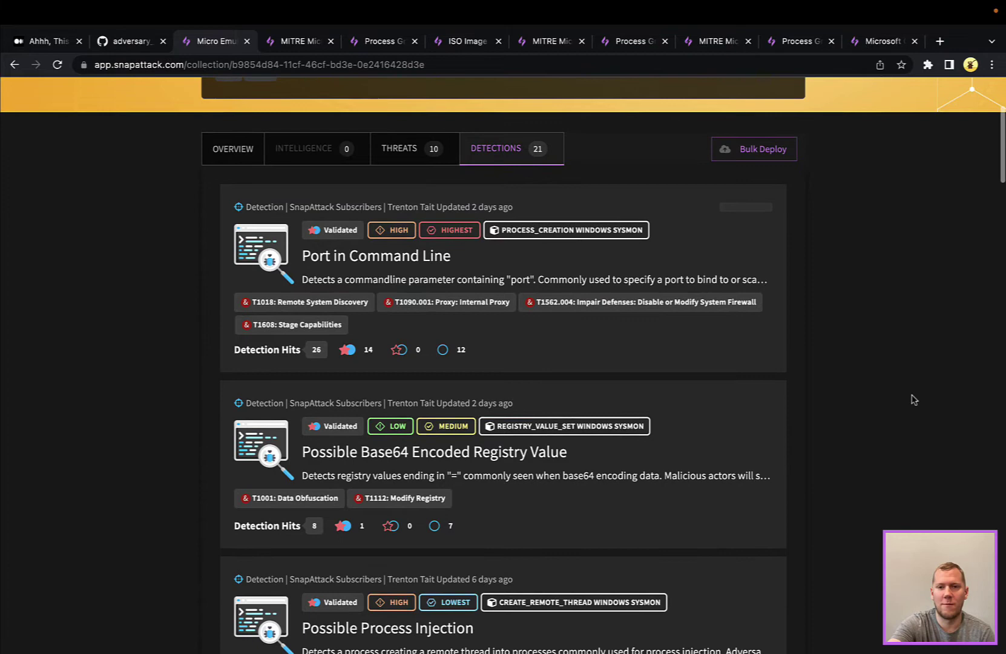
{"action": "scroll", "coordinate": [914, 399], "scroll_direction": "up", "scroll_amount": 4}
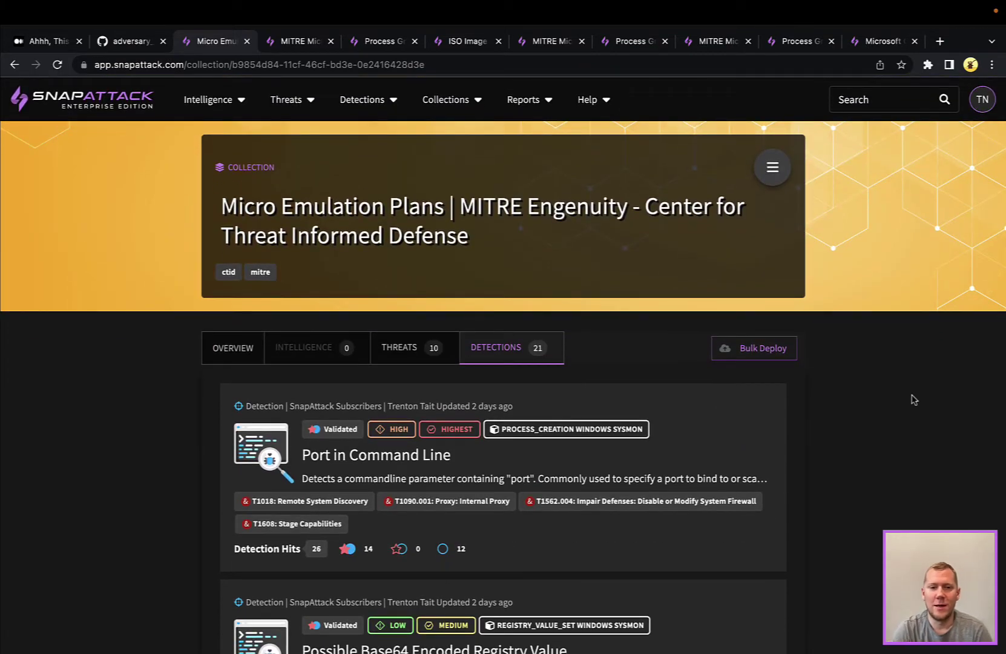
Step: Preview bulk-deploying all 21 detections, cancel without deploying, and return to the overview
{"action": "left_click", "coordinate": [788, 356]}
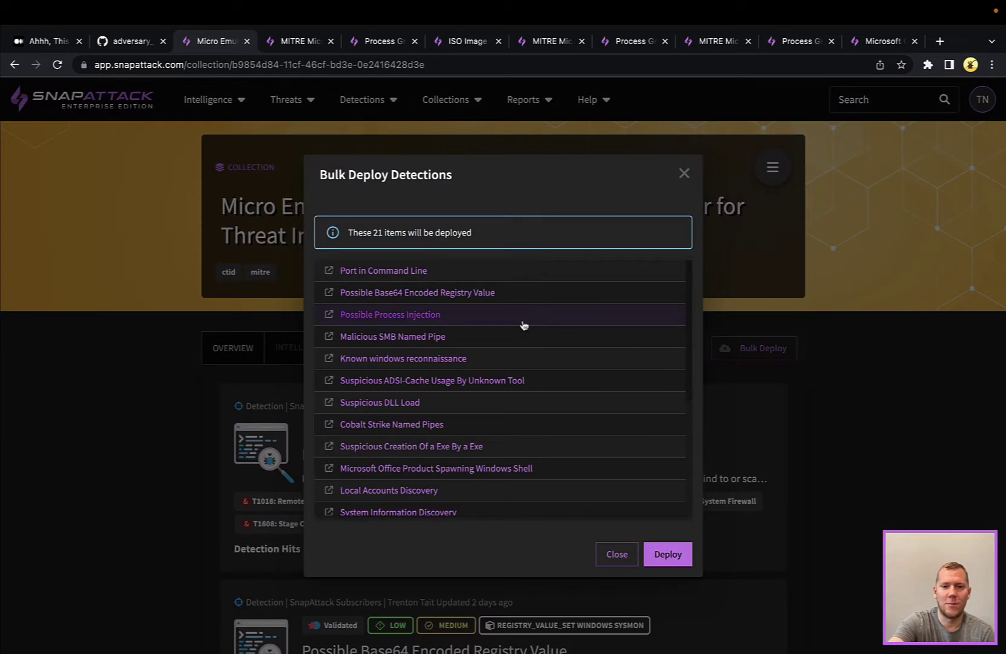
{"action": "left_click", "coordinate": [684, 174]}
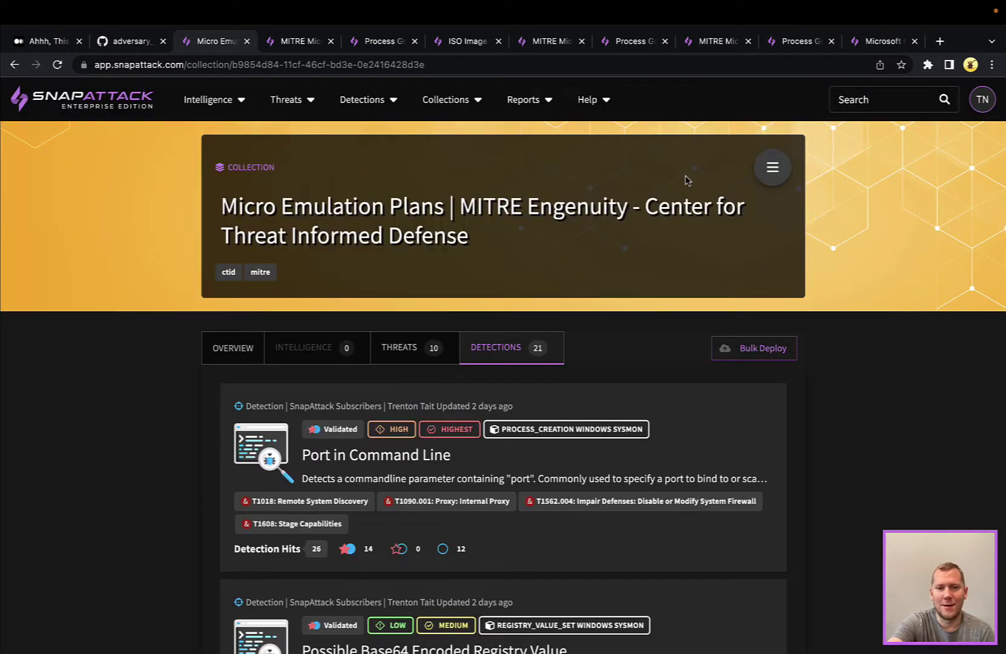
{"action": "left_click", "coordinate": [225, 336]}
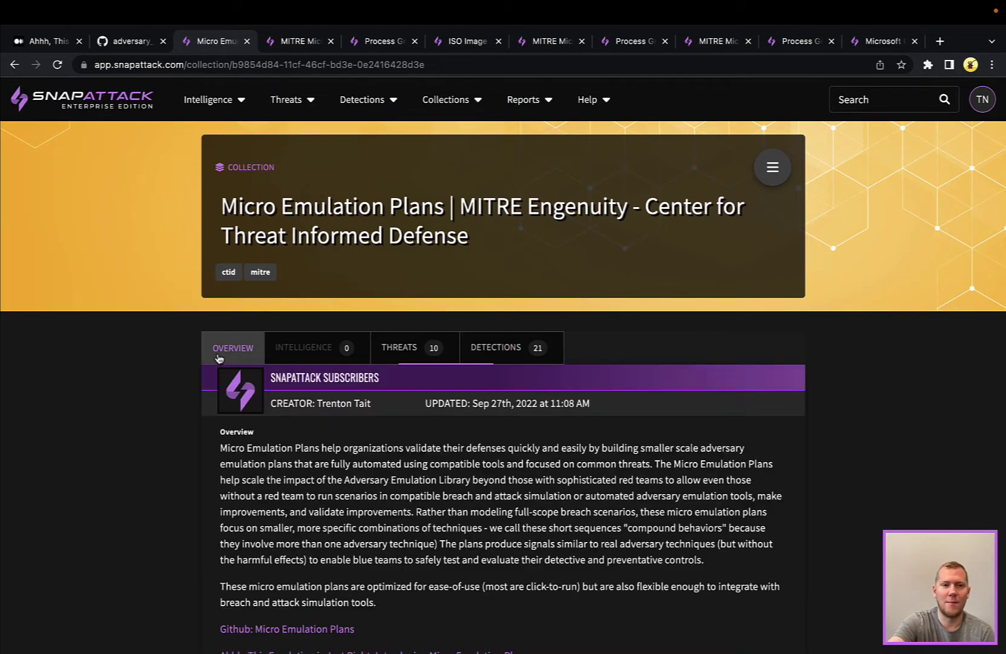
Step: On the ISO-Bypass User Execution threat page, play the recorded Windows session full screen
{"action": "left_click", "coordinate": [280, 47]}
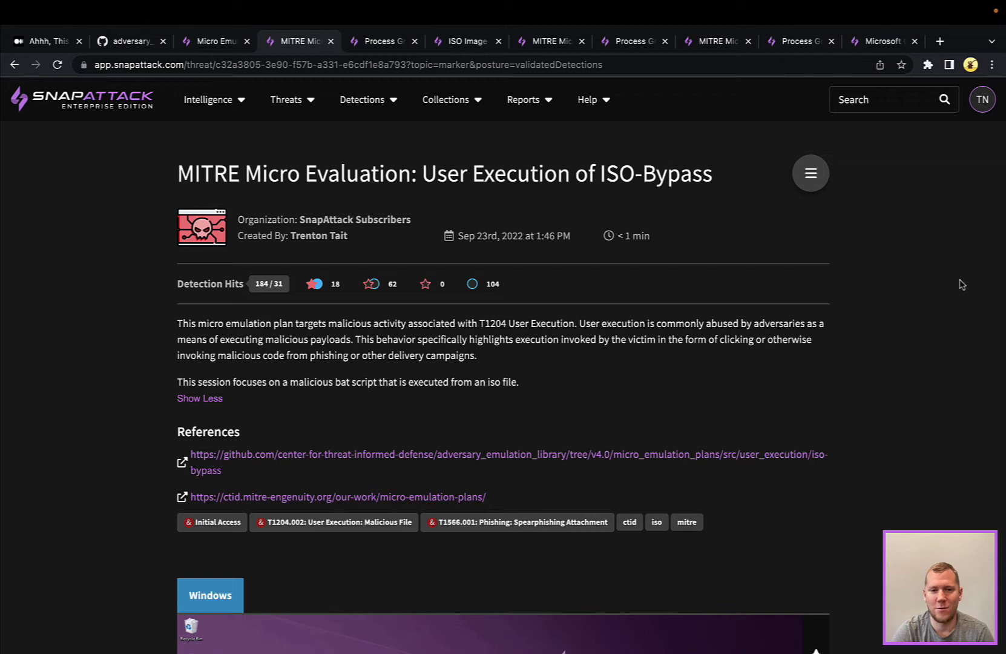
{"action": "scroll", "coordinate": [962, 284], "scroll_direction": "down", "scroll_amount": 2}
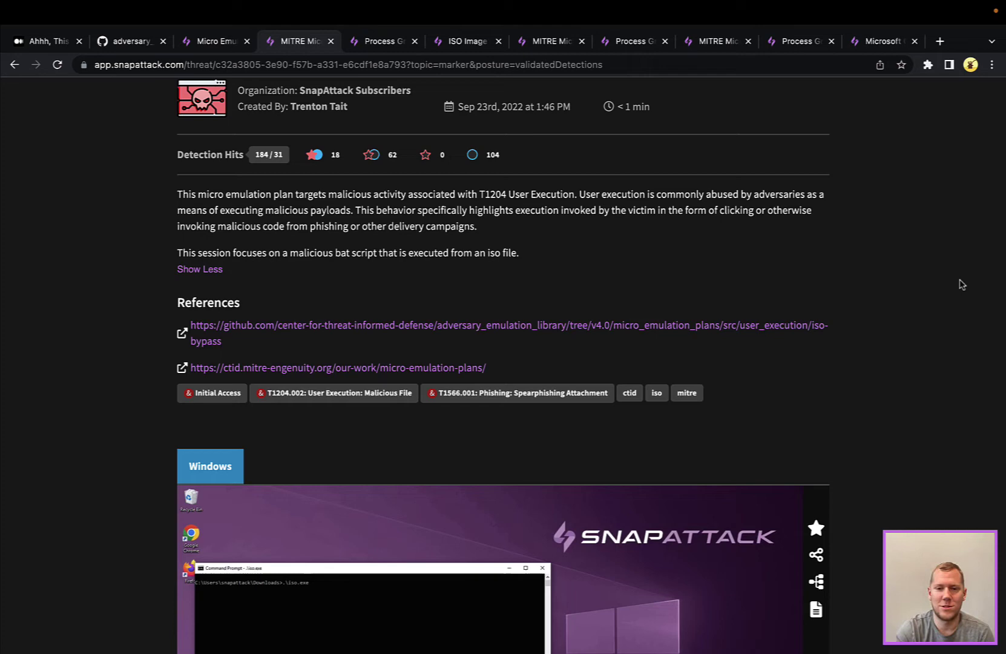
{"action": "scroll", "coordinate": [962, 284], "scroll_direction": "down", "scroll_amount": 5}
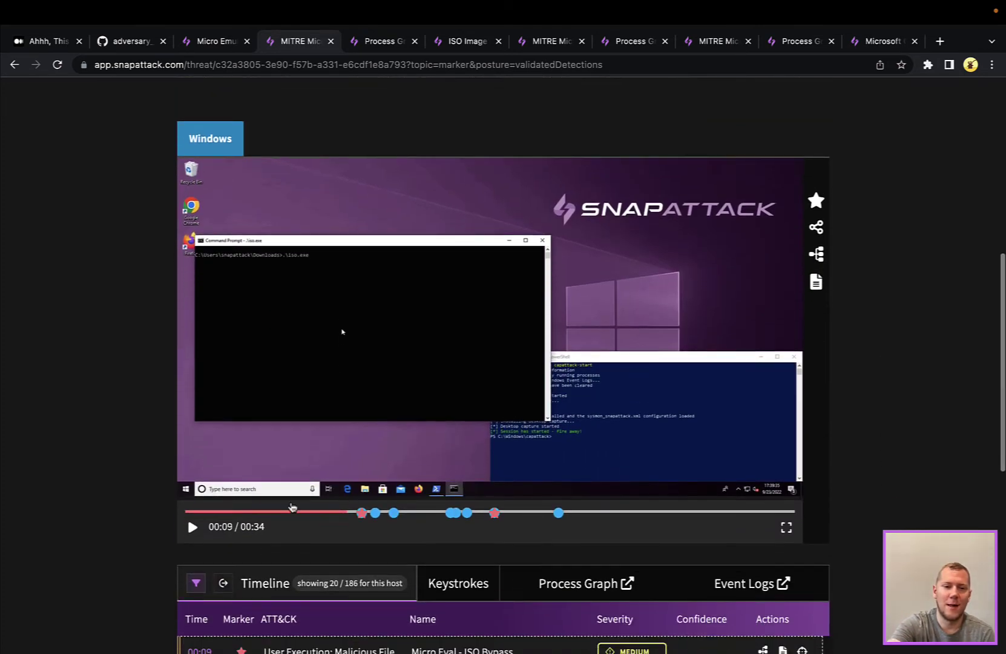
{"action": "left_click", "coordinate": [192, 529]}
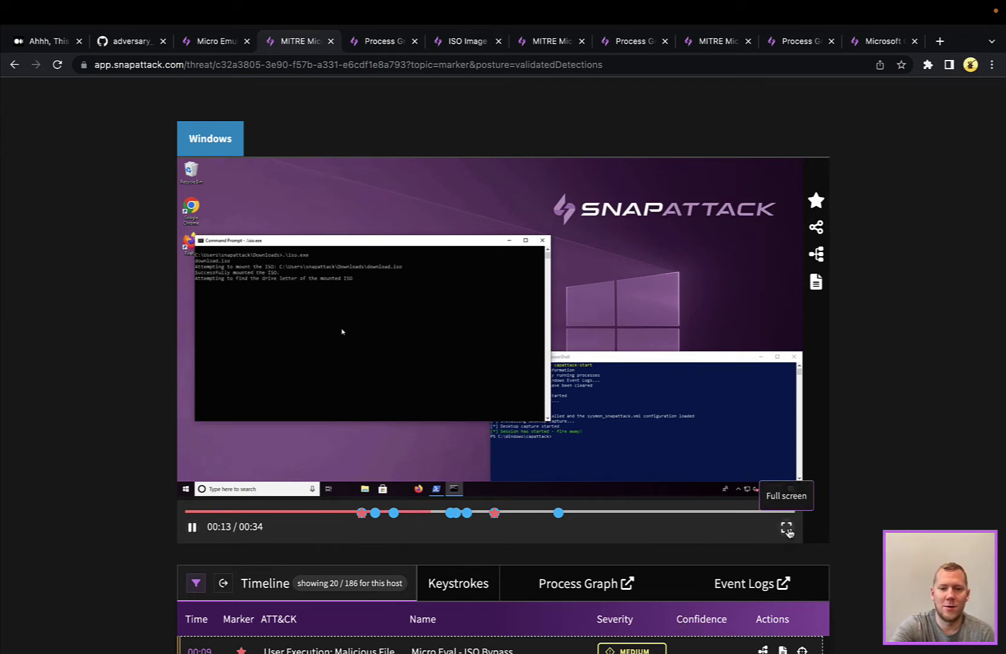
{"action": "left_click", "coordinate": [786, 527]}
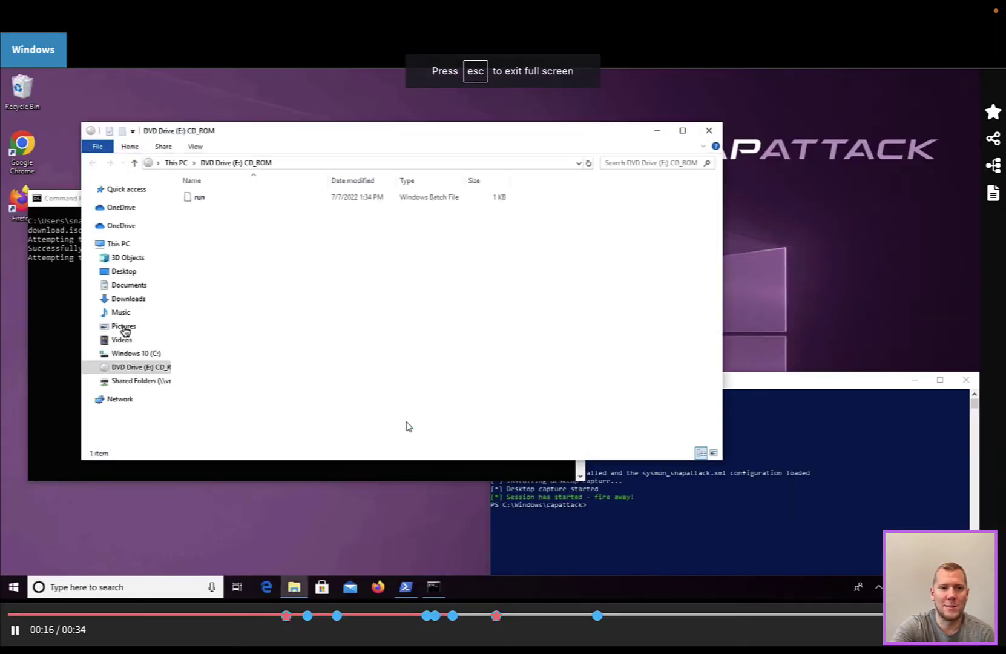
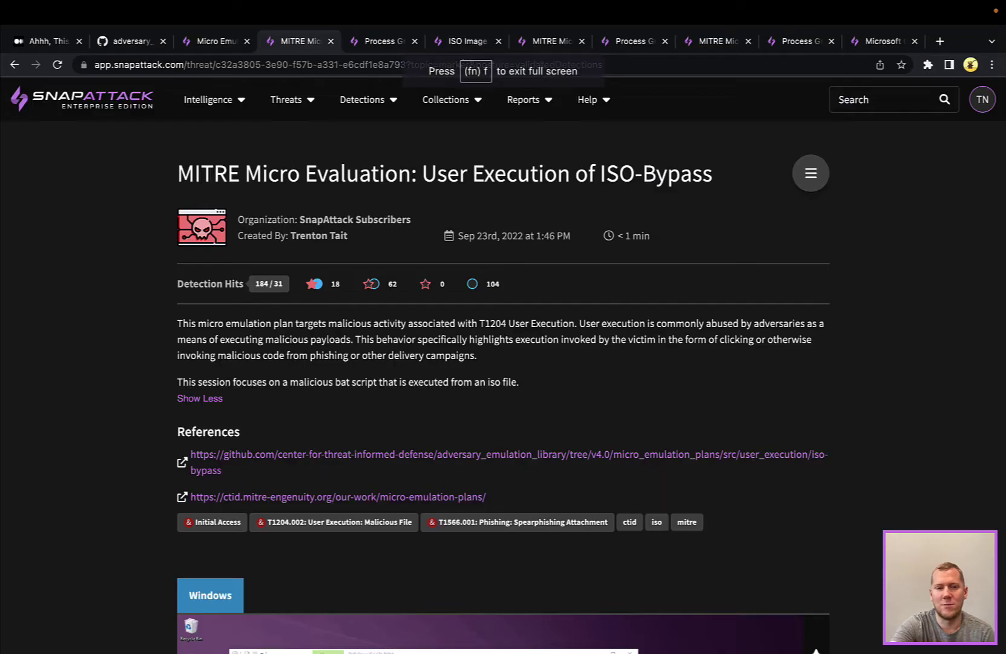
Step: Pause the ISO-Bypass recording at 00:30 and bring up its process graph with iso.exe details
{"action": "scroll", "coordinate": [724, 472], "scroll_direction": "down", "scroll_amount": 5}
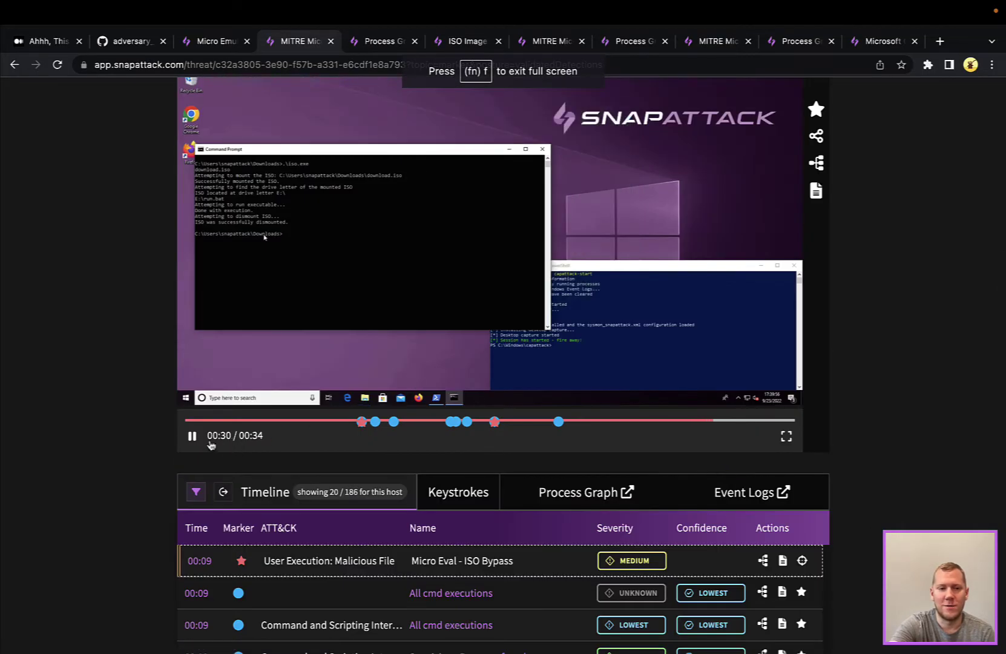
{"action": "left_click", "coordinate": [192, 436]}
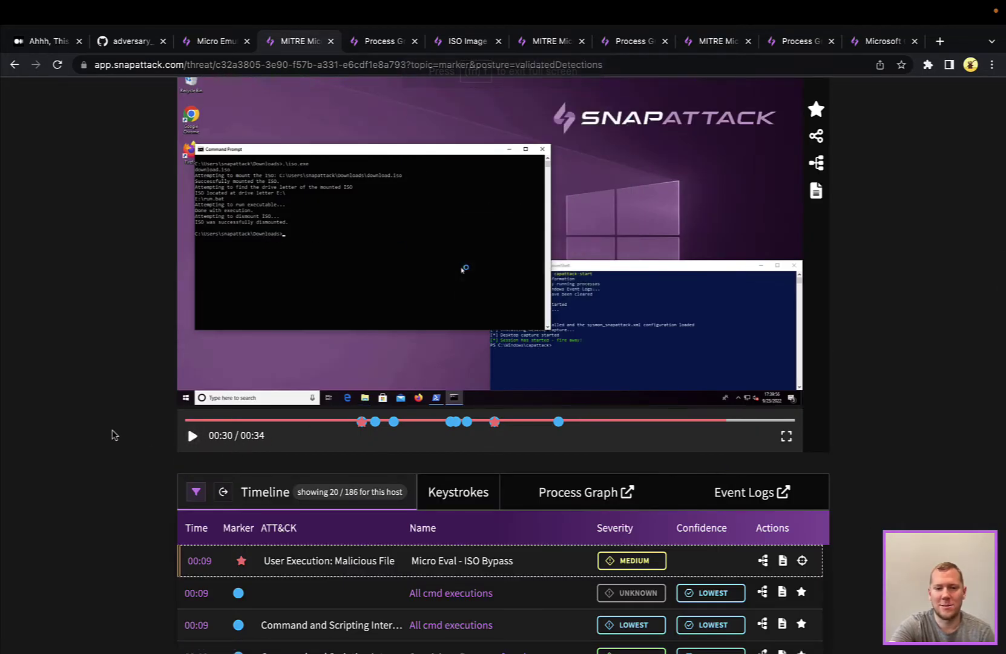
{"action": "scroll", "coordinate": [113, 435], "scroll_direction": "up", "scroll_amount": 1}
{"action": "scroll", "coordinate": [113, 435], "scroll_direction": "down", "scroll_amount": 5}
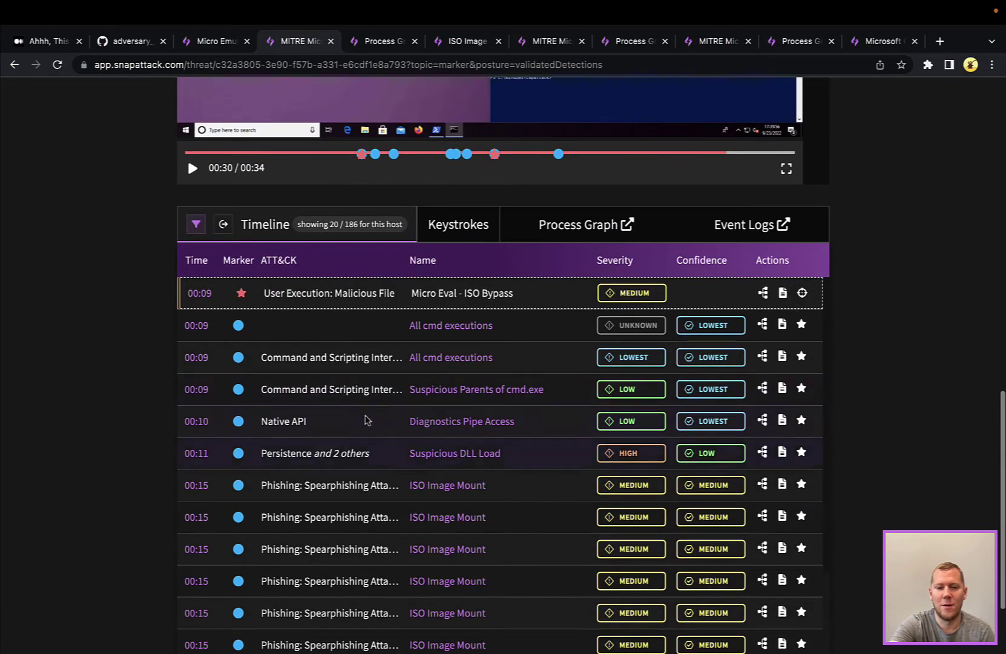
{"action": "scroll", "coordinate": [119, 536], "scroll_direction": "down", "scroll_amount": 3}
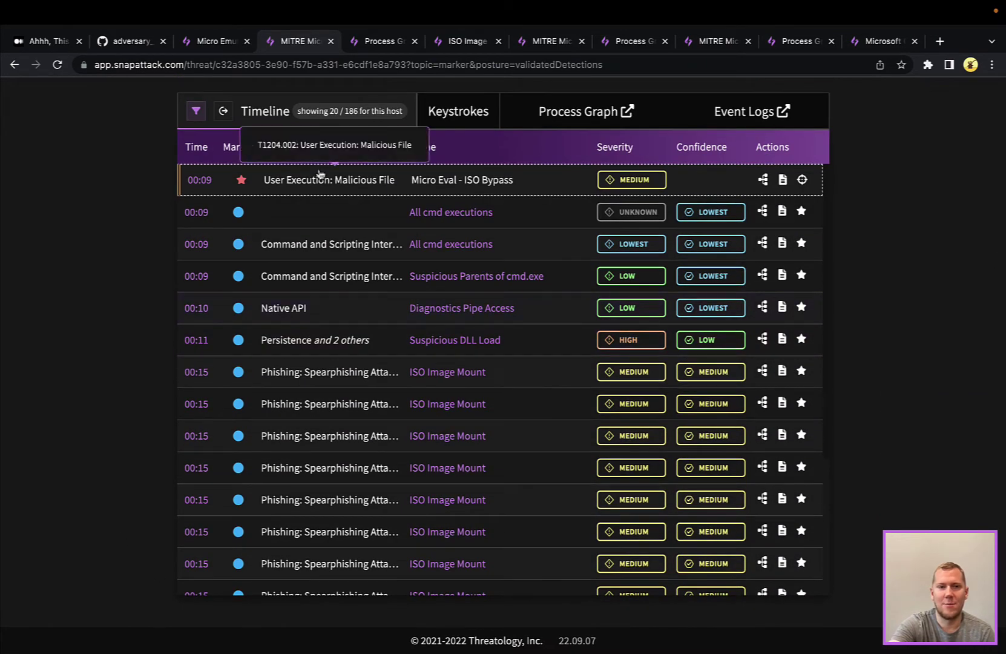
{"action": "left_click", "coordinate": [369, 42]}
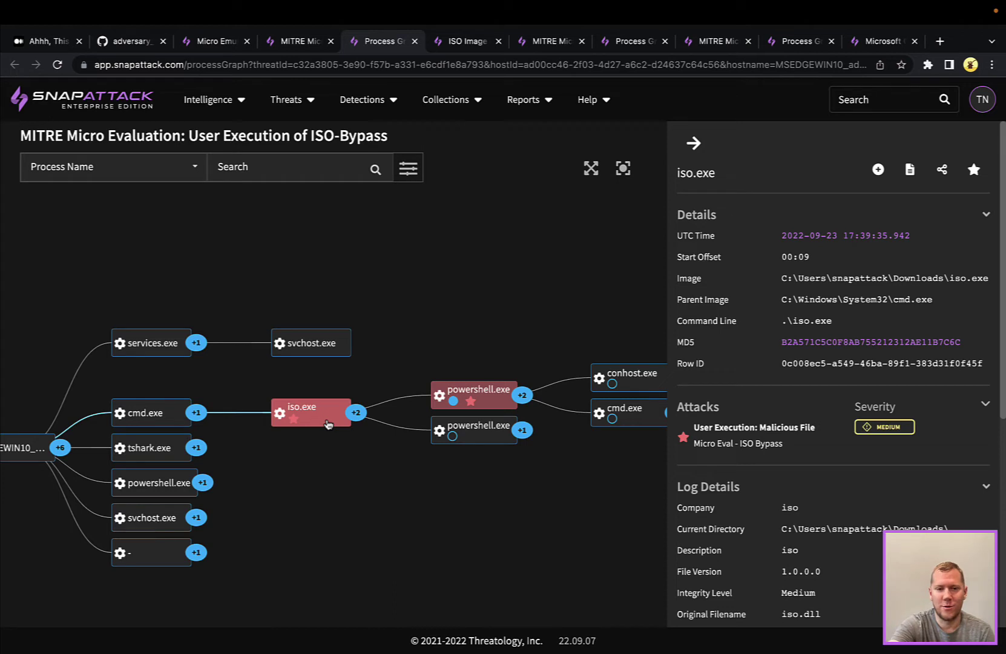
Step: Inspect the powershell.exe, cmd.exe, whoami.exe, tasklist.exe and qwinsta.exe nodes, ending on cmd.exe's detections
{"action": "left_click", "coordinate": [477, 392]}
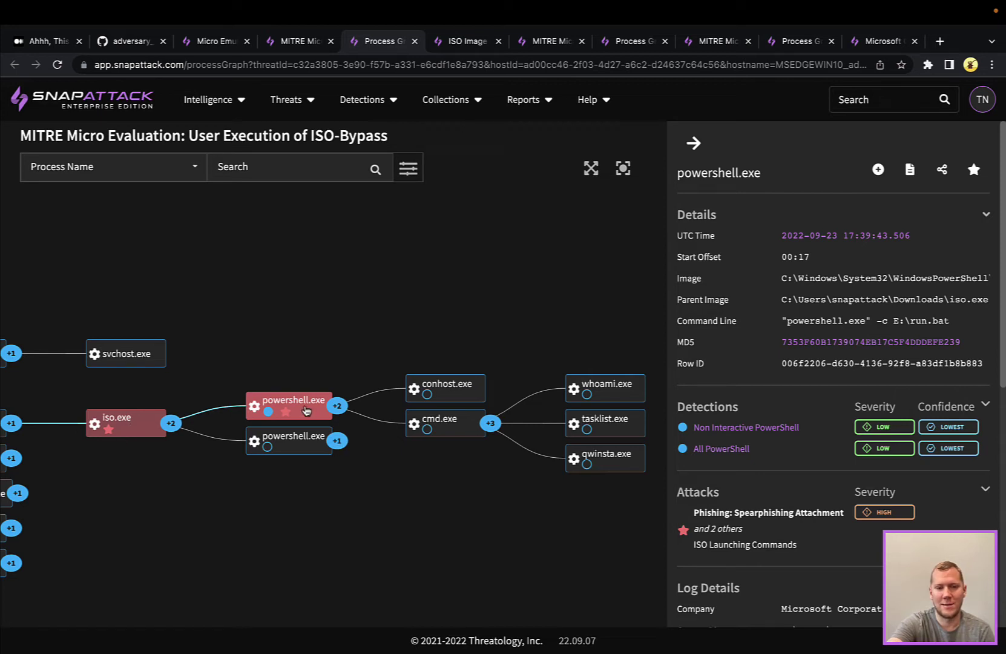
{"action": "left_click", "coordinate": [467, 433]}
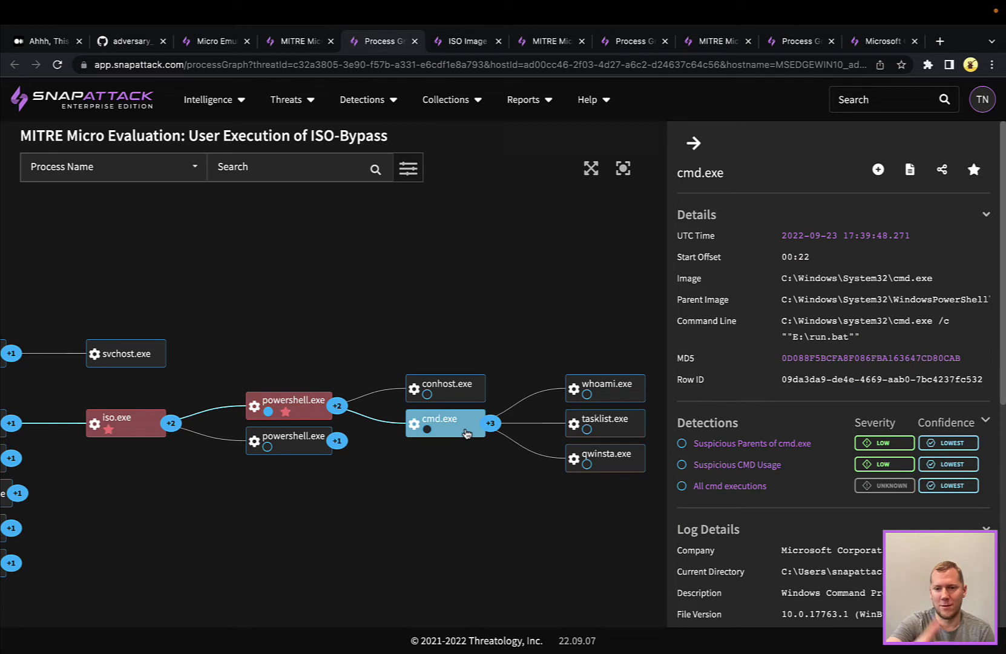
{"action": "left_click", "coordinate": [631, 396]}
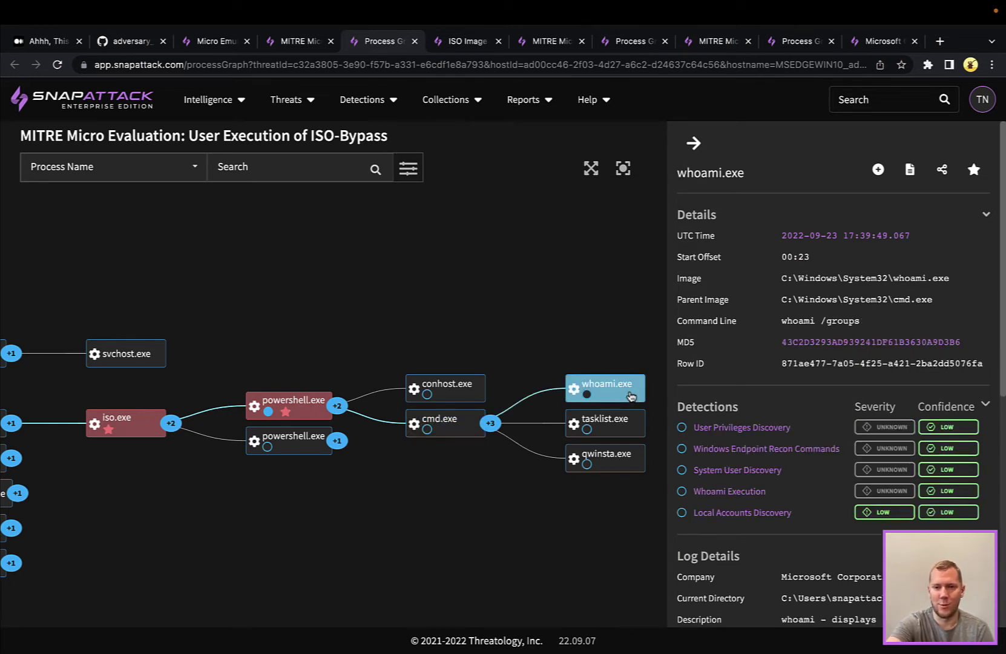
{"action": "left_click", "coordinate": [631, 432]}
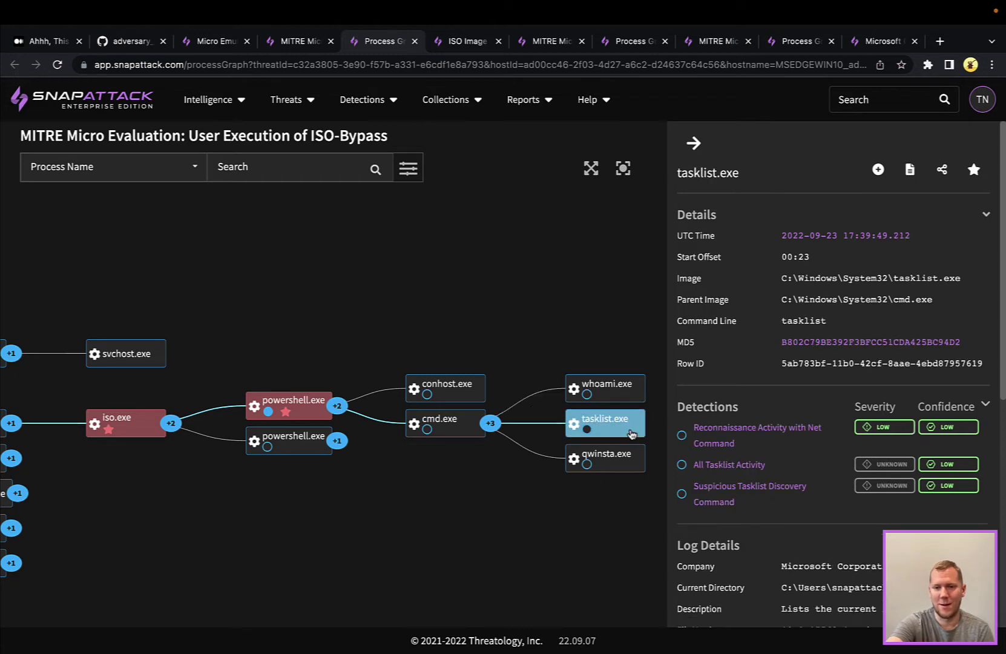
{"action": "left_click", "coordinate": [631, 471]}
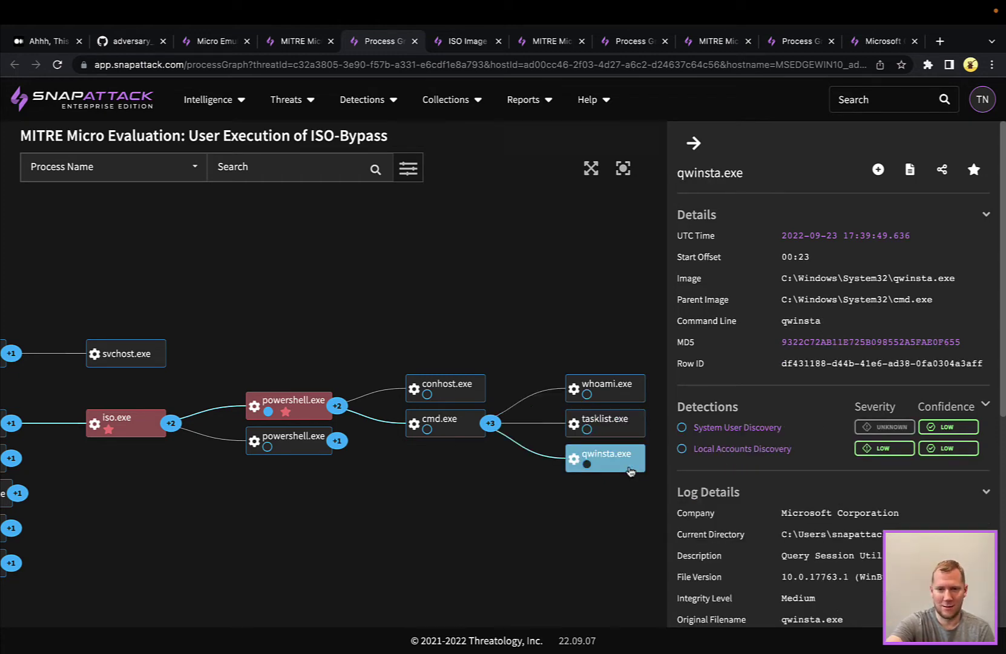
{"action": "left_click", "coordinate": [458, 431]}
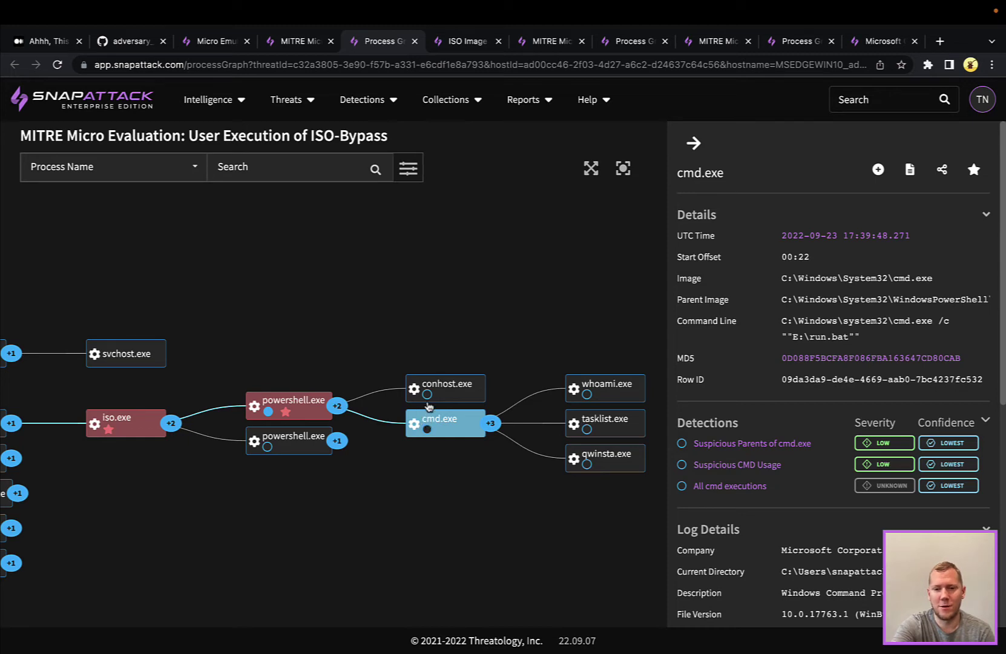
Step: Open the ISO Image Mount detection page and read through its detection query
{"action": "left_click", "coordinate": [463, 43]}
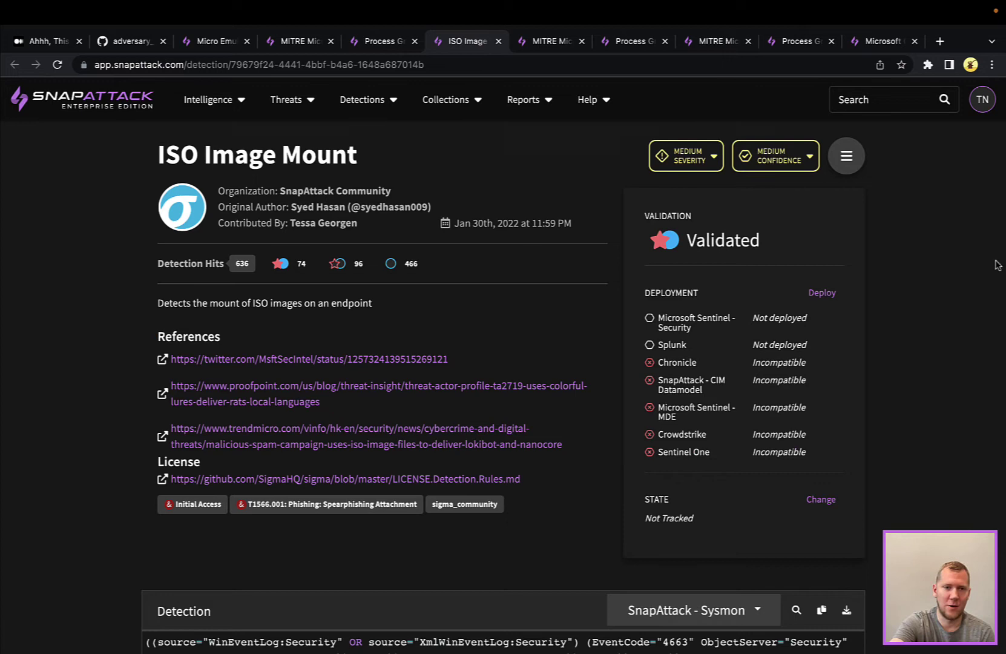
{"action": "scroll", "coordinate": [995, 264], "scroll_direction": "down", "scroll_amount": 3}
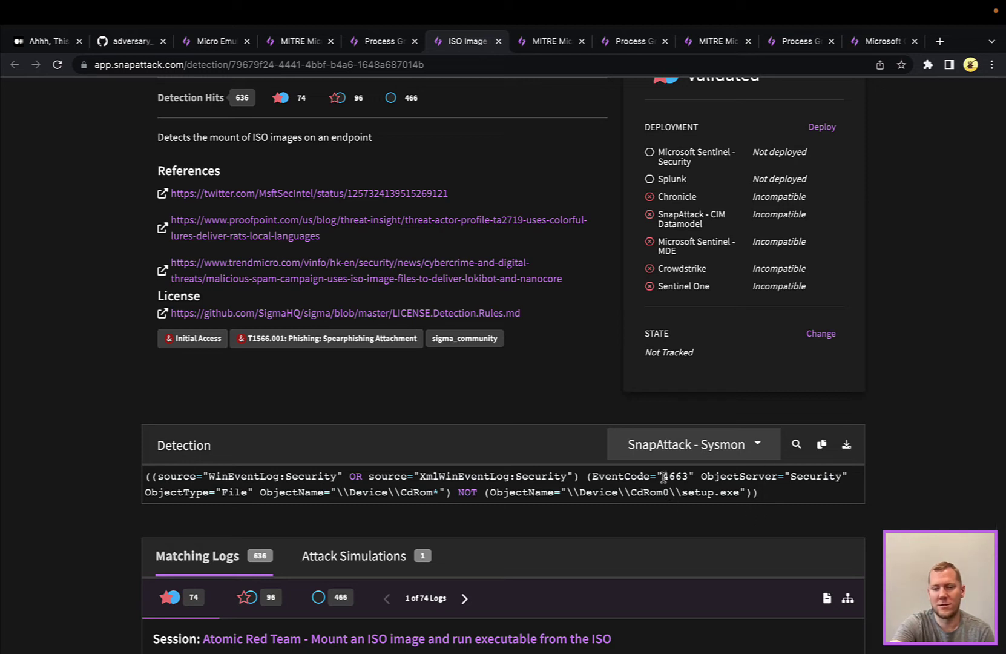
{"action": "scroll", "coordinate": [898, 478], "scroll_direction": "down", "scroll_amount": 1}
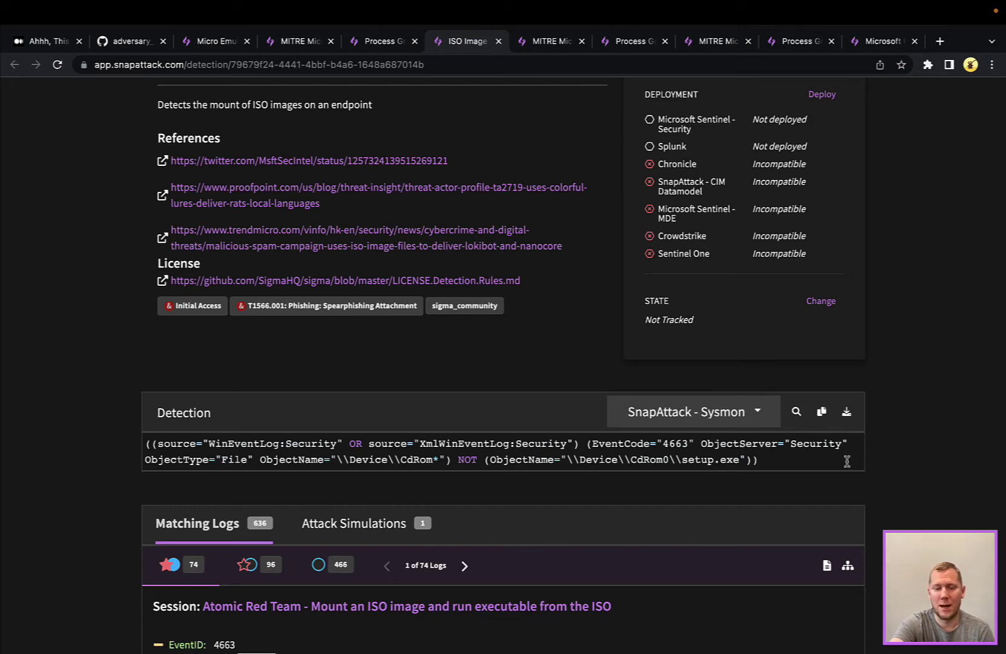
{"action": "scroll", "coordinate": [969, 406], "scroll_direction": "up", "scroll_amount": 5}
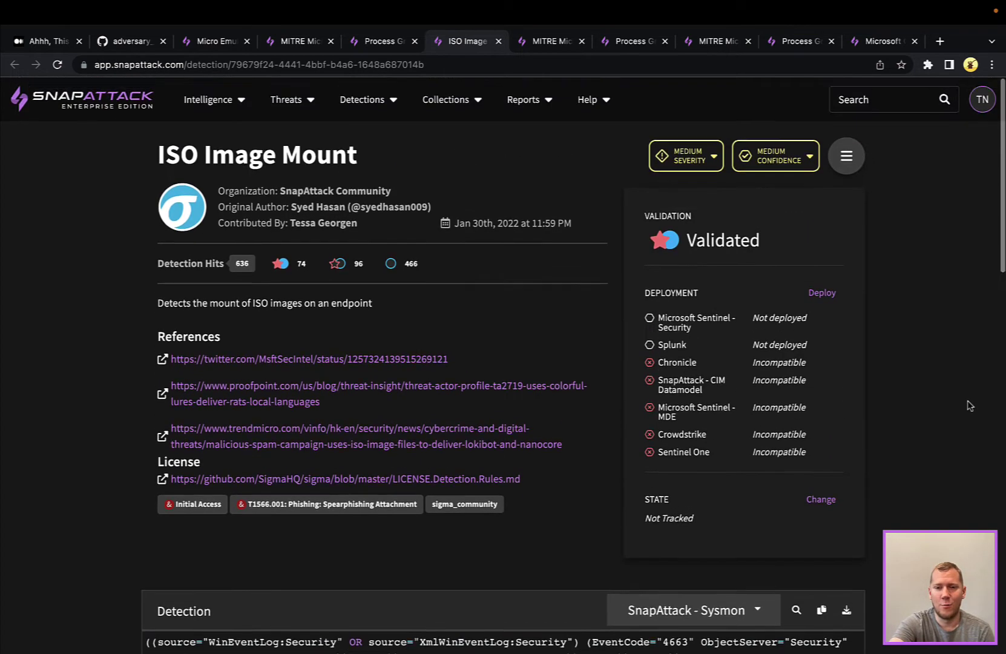
{"action": "scroll", "coordinate": [968, 406], "scroll_direction": "down", "scroll_amount": 2}
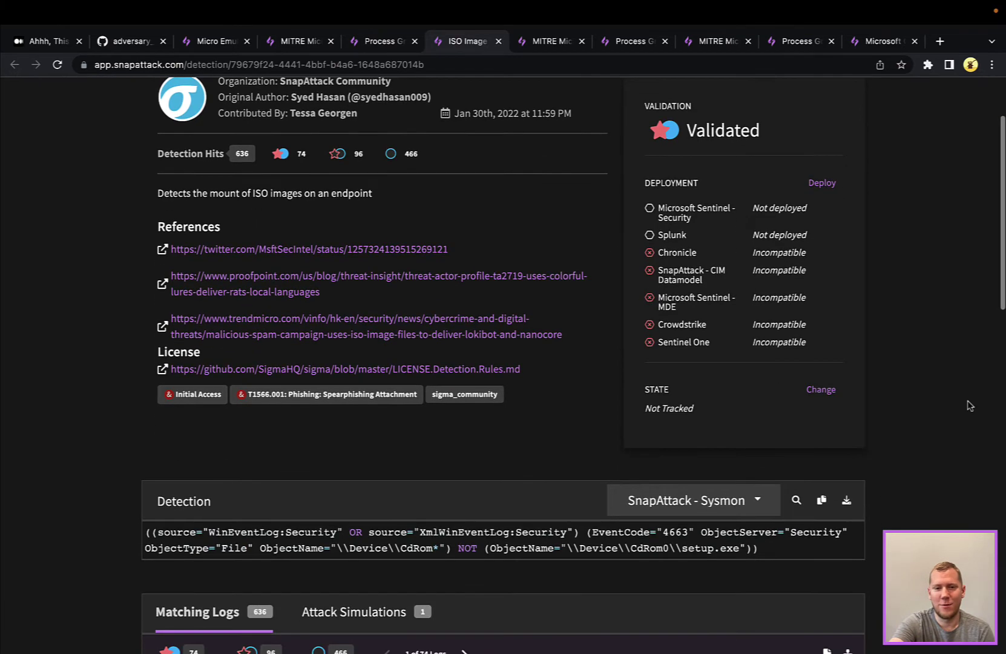
{"action": "scroll", "coordinate": [968, 406], "scroll_direction": "down", "scroll_amount": 2}
{"action": "scroll", "coordinate": [968, 405], "scroll_direction": "down", "scroll_amount": 1}
{"action": "scroll", "coordinate": [968, 406], "scroll_direction": "up", "scroll_amount": 1}
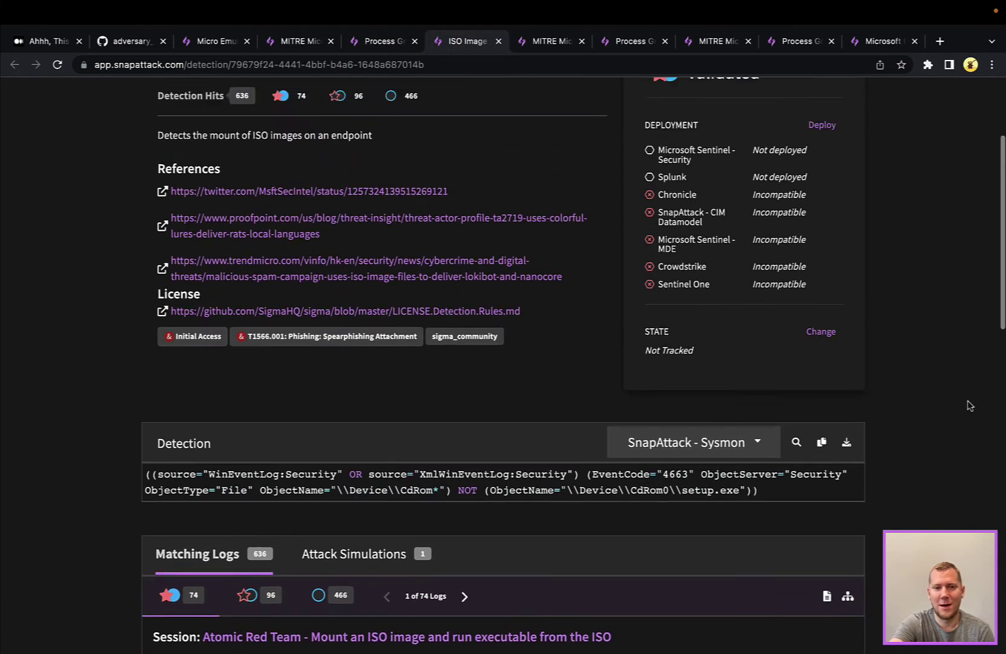
{"action": "scroll", "coordinate": [969, 405], "scroll_direction": "up", "scroll_amount": 3}
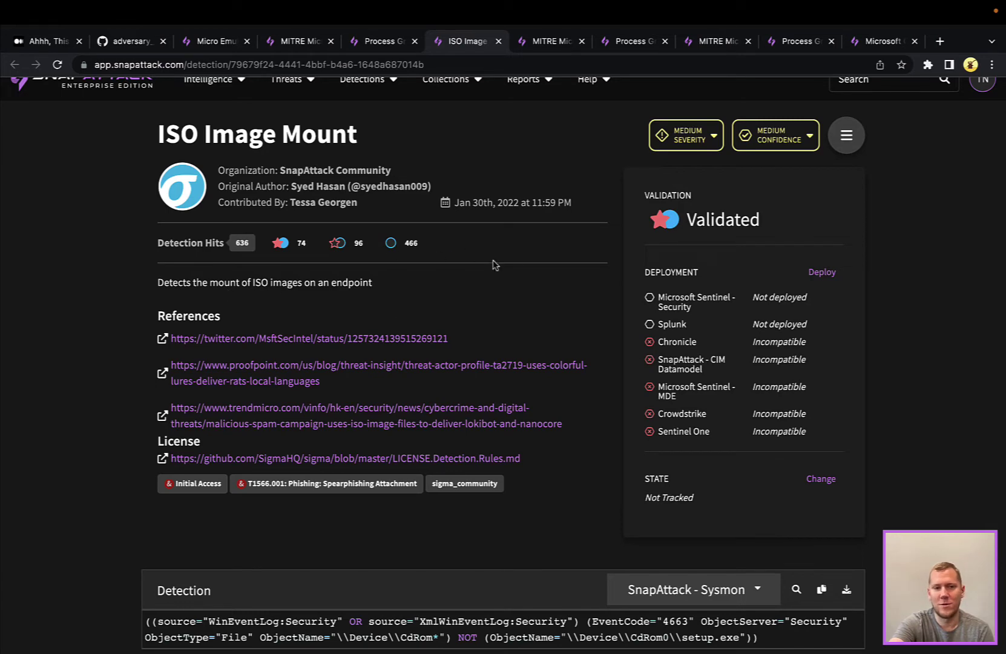
Step: Review the ISO Image Mount matching logs, then go to the Web Shells micro evaluation
{"action": "scroll", "coordinate": [906, 313], "scroll_direction": "down", "scroll_amount": 3}
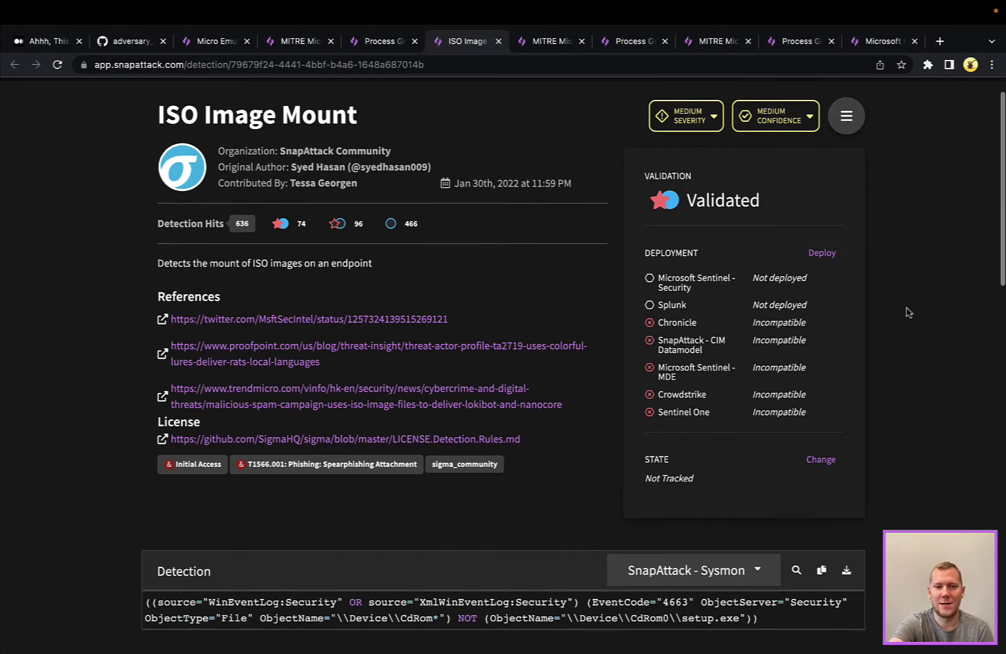
{"action": "scroll", "coordinate": [906, 312], "scroll_direction": "down", "scroll_amount": 2}
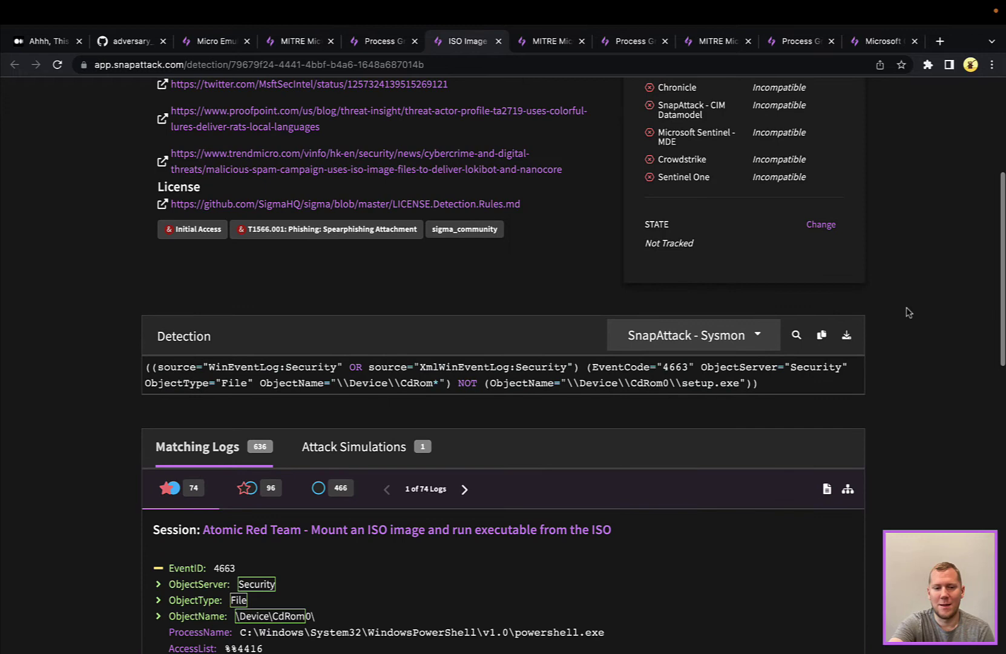
{"action": "scroll", "coordinate": [906, 313], "scroll_direction": "down", "scroll_amount": 1}
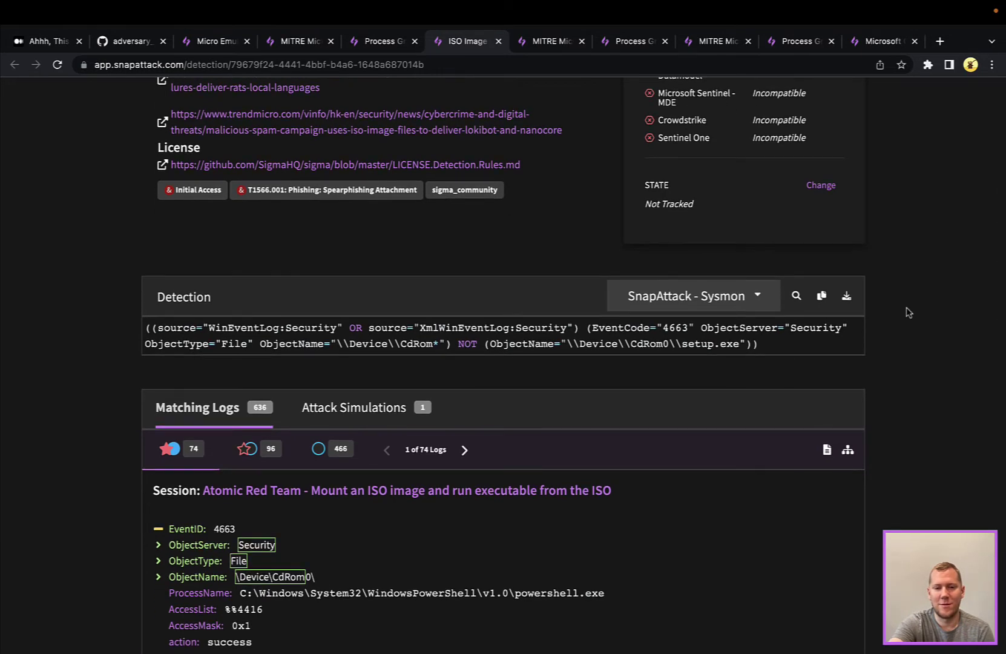
{"action": "scroll", "coordinate": [908, 312], "scroll_direction": "down", "scroll_amount": 1}
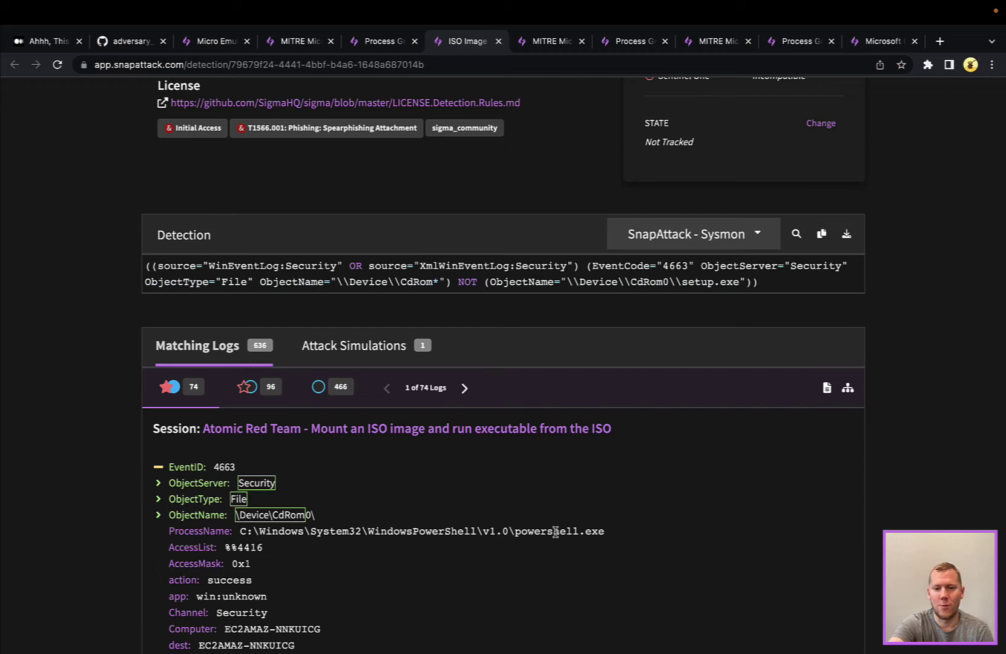
{"action": "scroll", "coordinate": [577, 458], "scroll_direction": "up", "scroll_amount": 6}
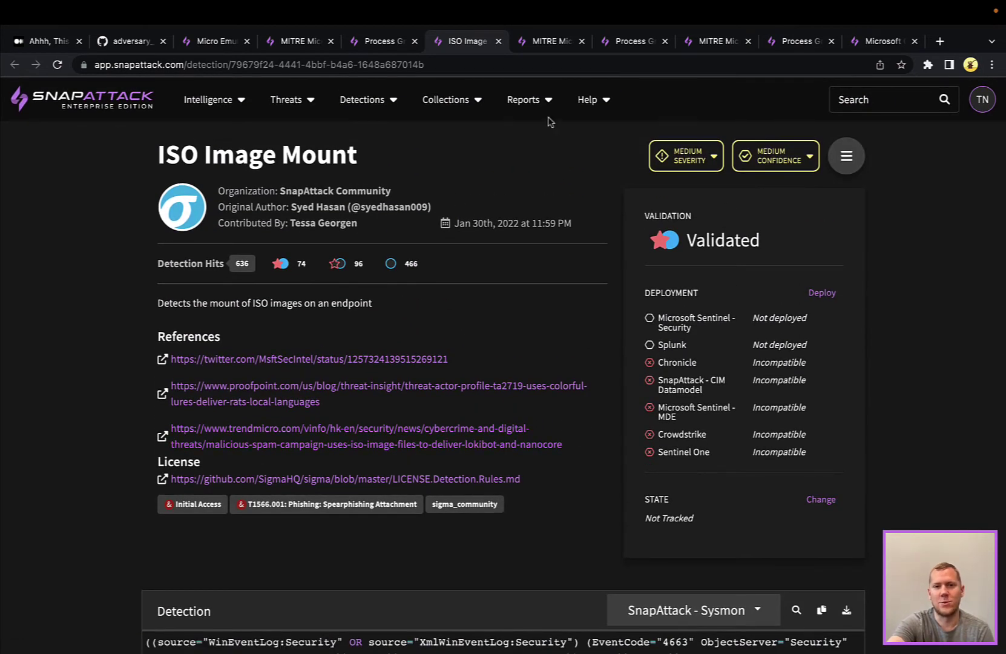
{"action": "left_click", "coordinate": [545, 43]}
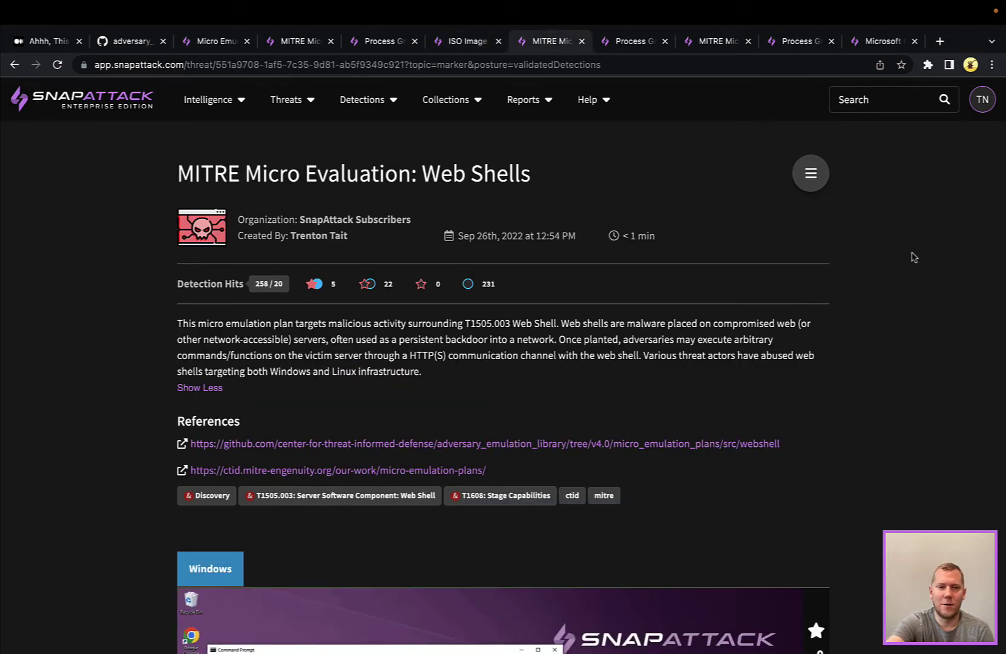
Step: Play the Web Shells recording full screen, showing the port 8080 web shell running 'whoami /groups'
{"action": "scroll", "coordinate": [914, 256], "scroll_direction": "down", "scroll_amount": 1}
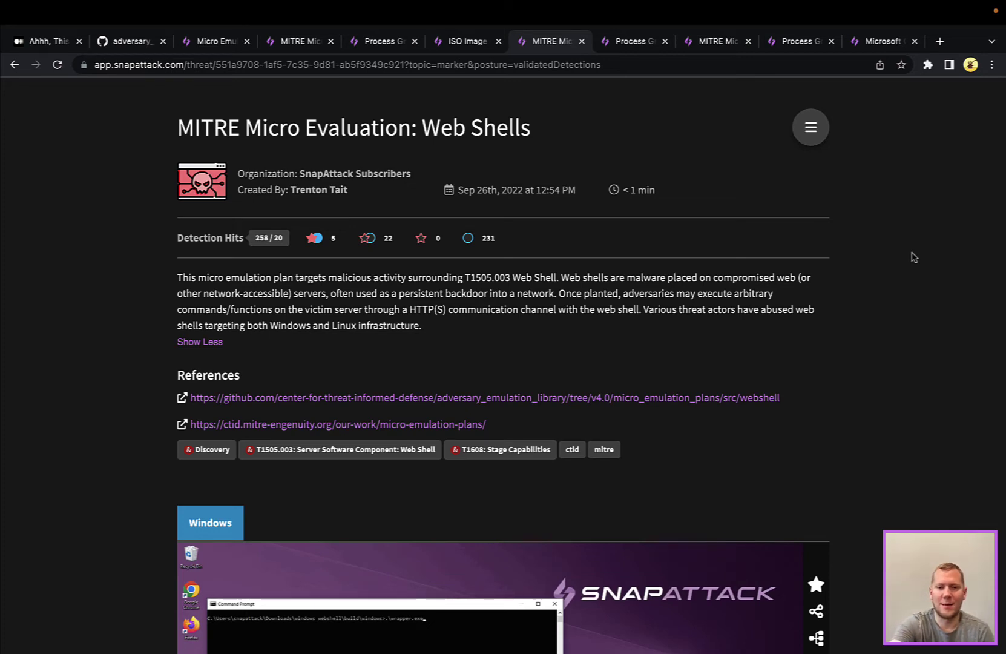
{"action": "scroll", "coordinate": [913, 257], "scroll_direction": "down", "scroll_amount": 4}
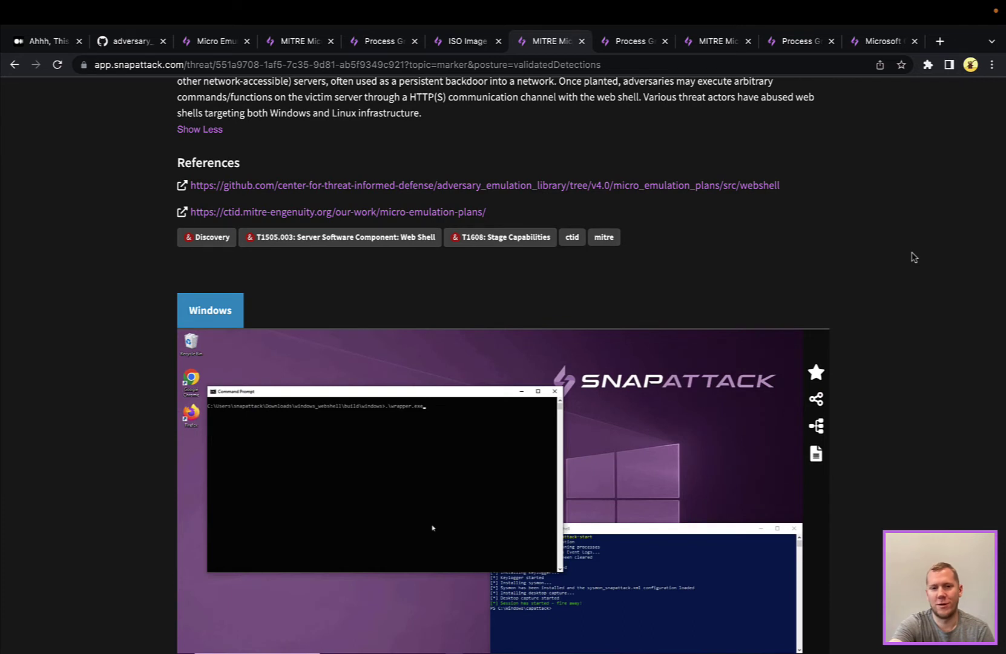
{"action": "scroll", "coordinate": [914, 256], "scroll_direction": "down", "scroll_amount": 2}
{"action": "scroll", "coordinate": [914, 256], "scroll_direction": "down", "scroll_amount": 1}
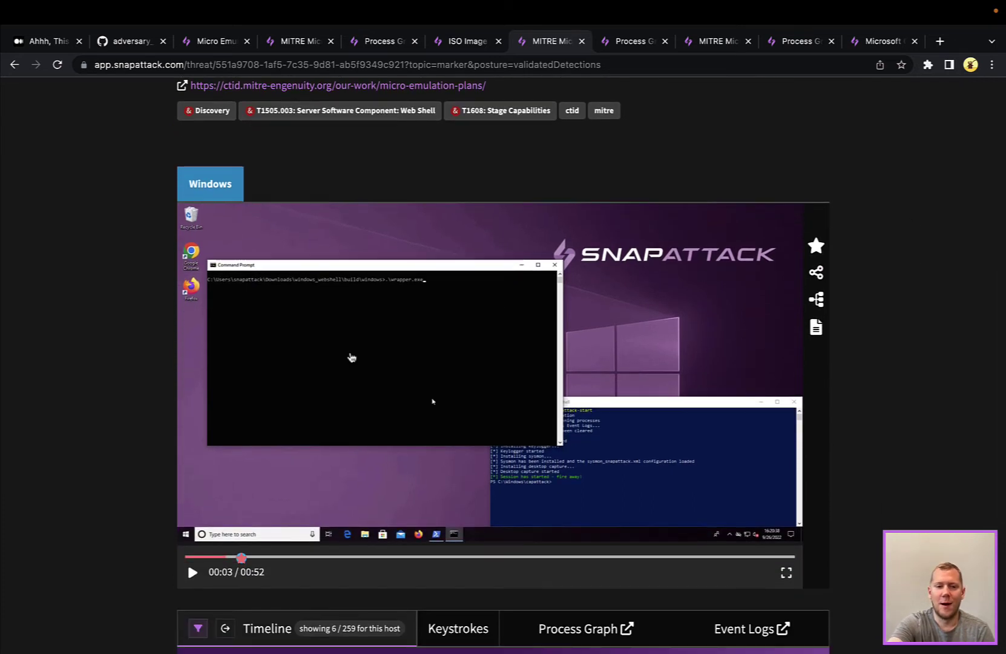
{"action": "scroll", "coordinate": [420, 517], "scroll_direction": "down", "scroll_amount": 2}
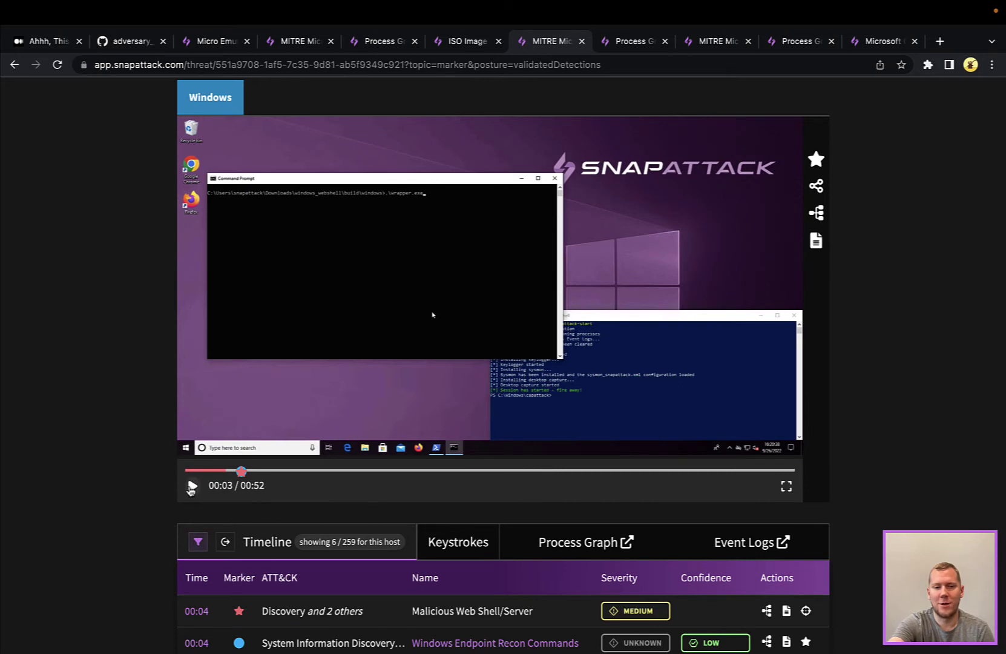
{"action": "left_click", "coordinate": [191, 485]}
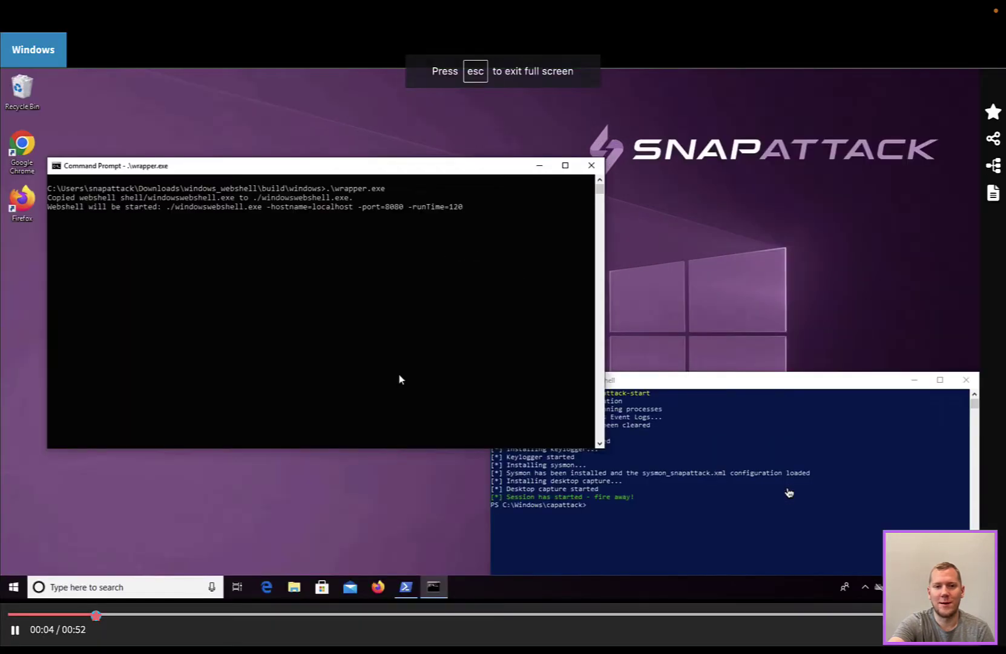
{"action": "left_click", "coordinate": [786, 486]}
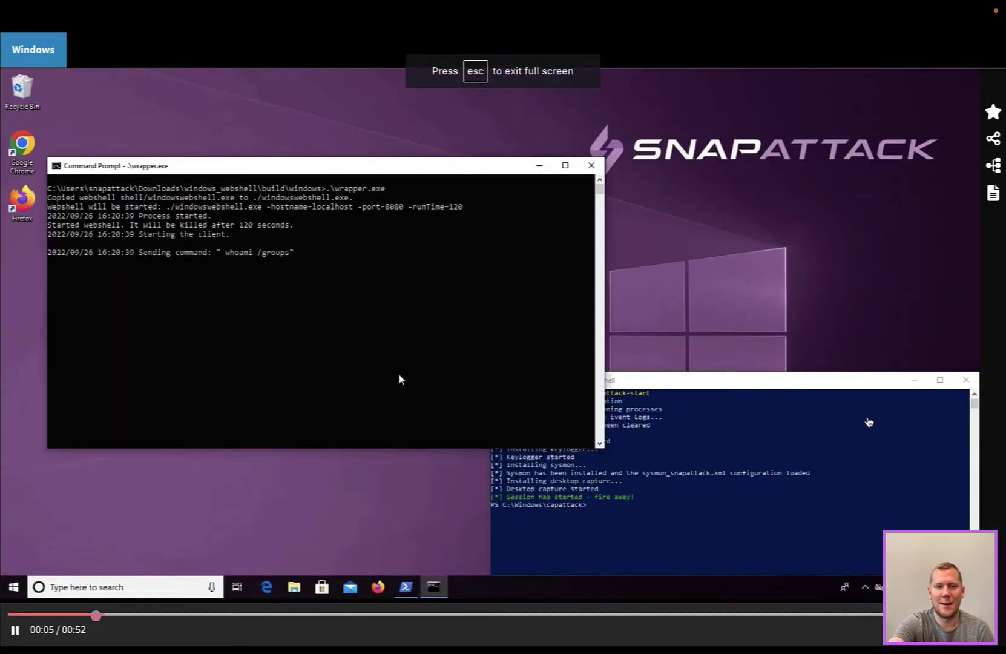
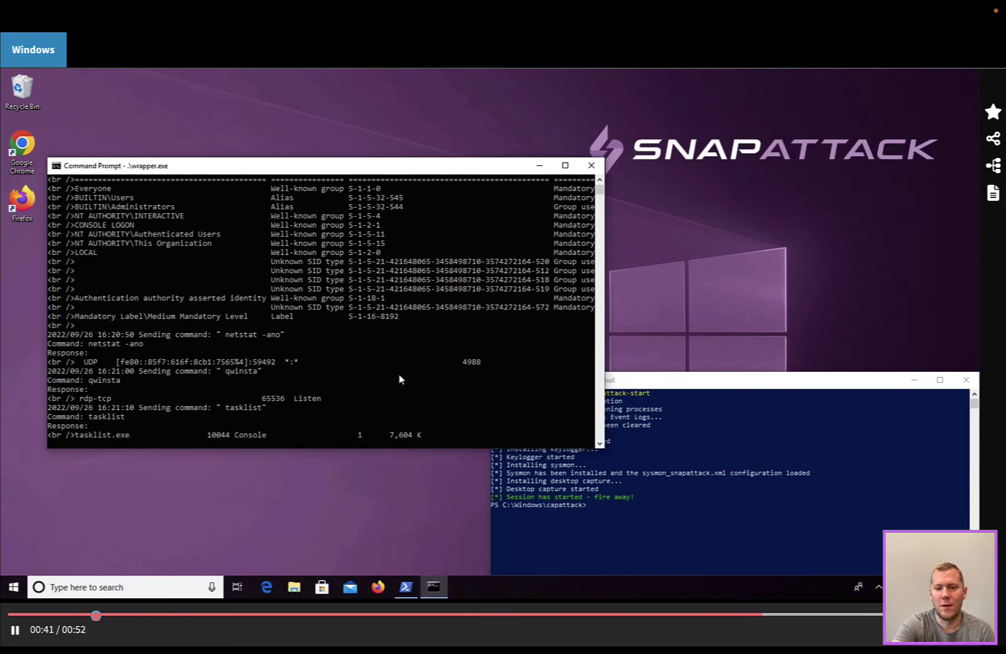
Step: Leave full screen, pause the web shell recording, and show its process graph
{"action": "key", "text": "Escape"}
{"action": "scroll", "coordinate": [278, 501], "scroll_direction": "down", "scroll_amount": 9}
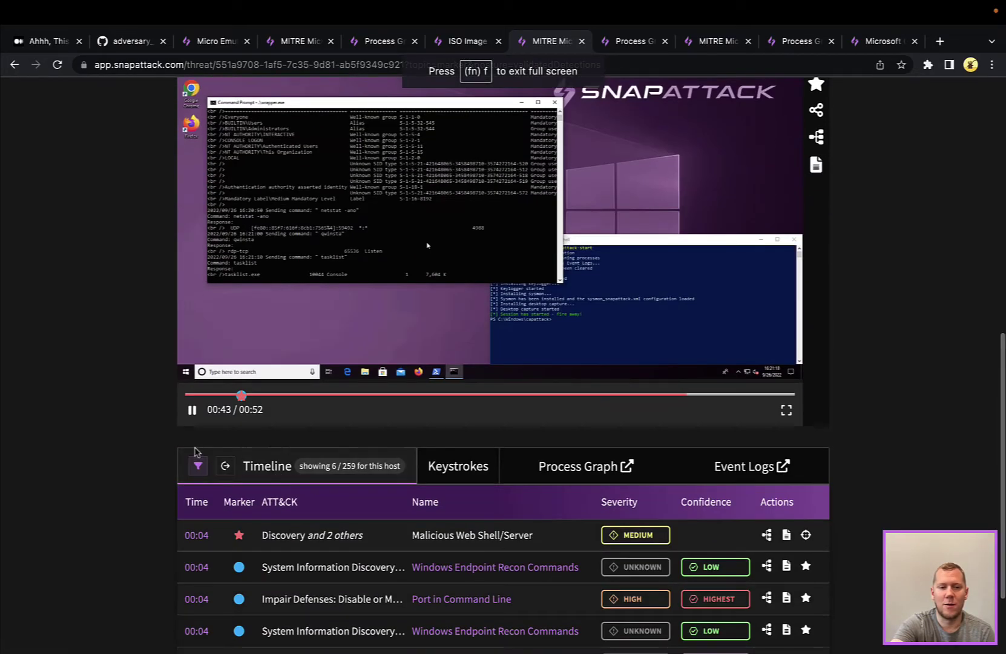
{"action": "left_click", "coordinate": [418, 305]}
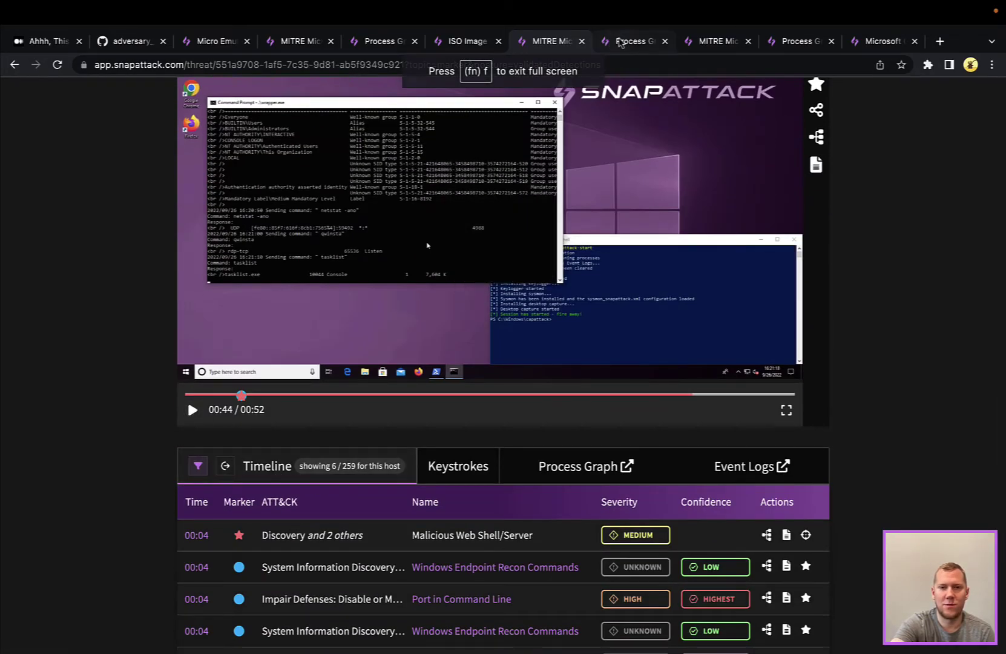
{"action": "left_click", "coordinate": [617, 42]}
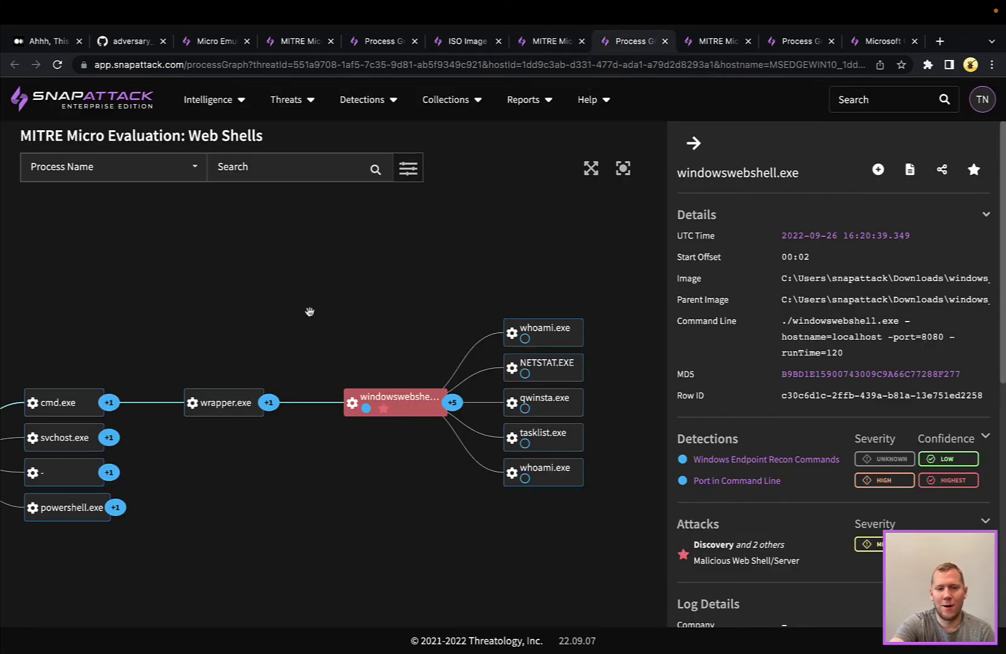
{"action": "left_click", "coordinate": [232, 407]}
{"action": "left_click", "coordinate": [417, 406]}
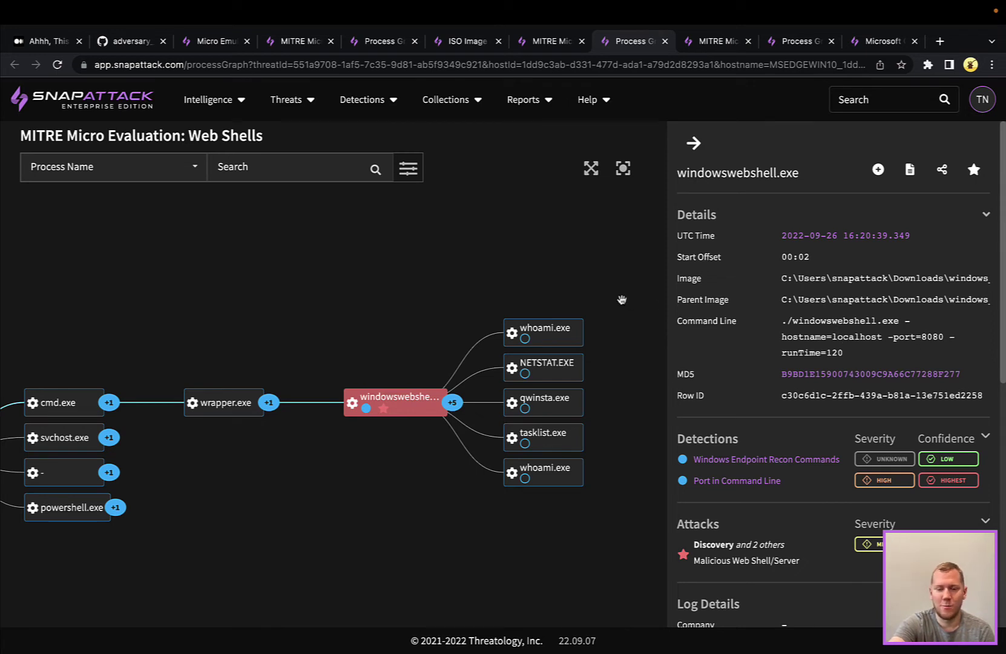
{"action": "left_click_drag", "start_coordinate": [618, 284], "coordinate": [537, 272]}
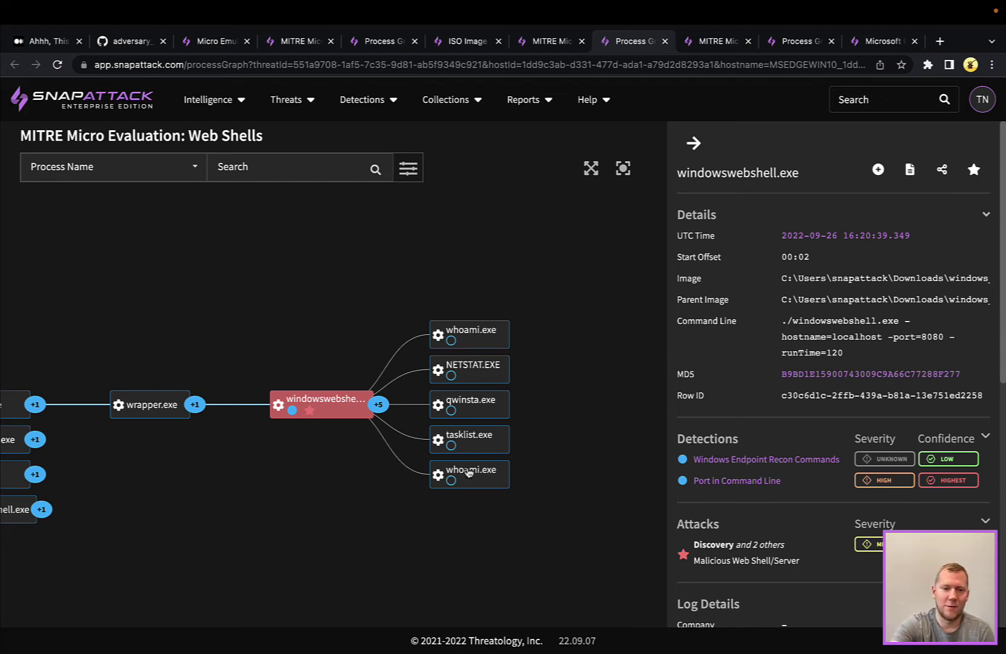
Step: Review detections on tasklist.exe, NETSTAT.EXE and both whoami.exe nodes, then reselect windowswebshell.exe
{"action": "left_click", "coordinate": [485, 446]}
{"action": "left_click", "coordinate": [495, 378]}
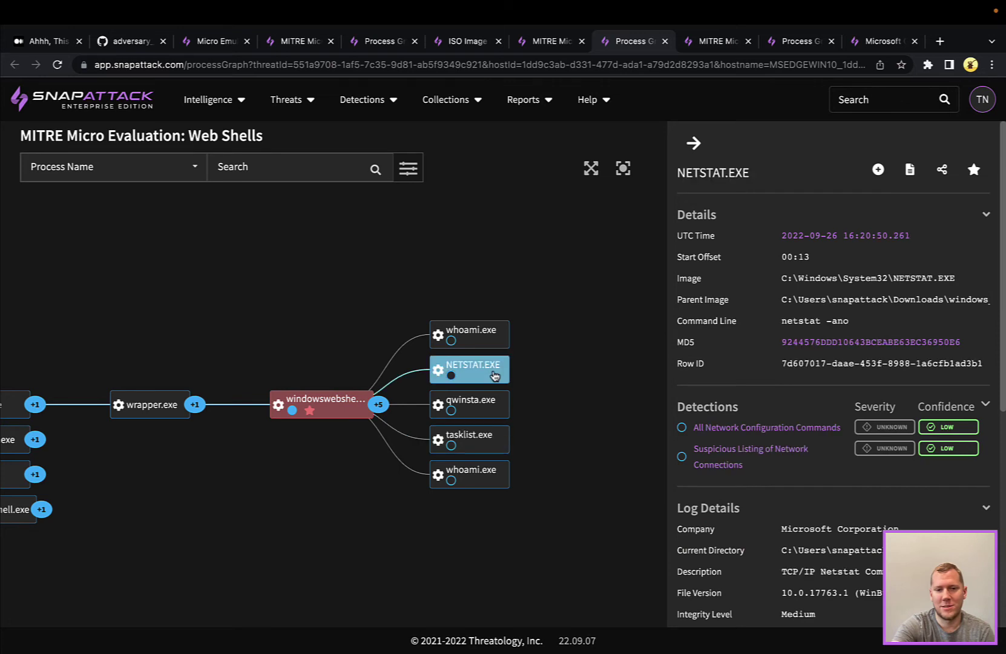
{"action": "left_click", "coordinate": [495, 332]}
{"action": "left_click", "coordinate": [489, 482]}
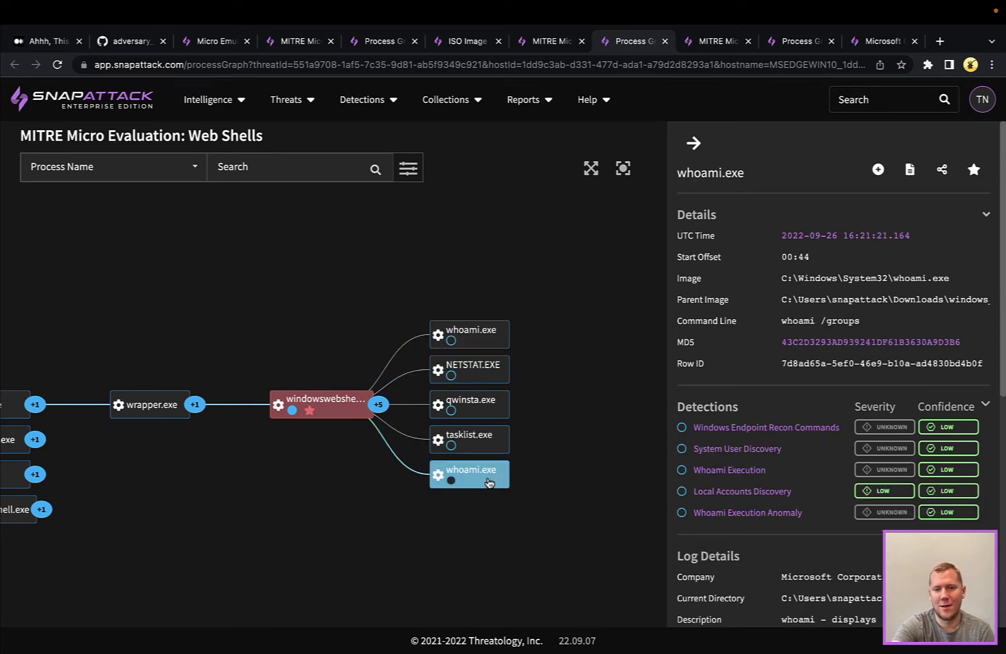
{"action": "left_click", "coordinate": [350, 416]}
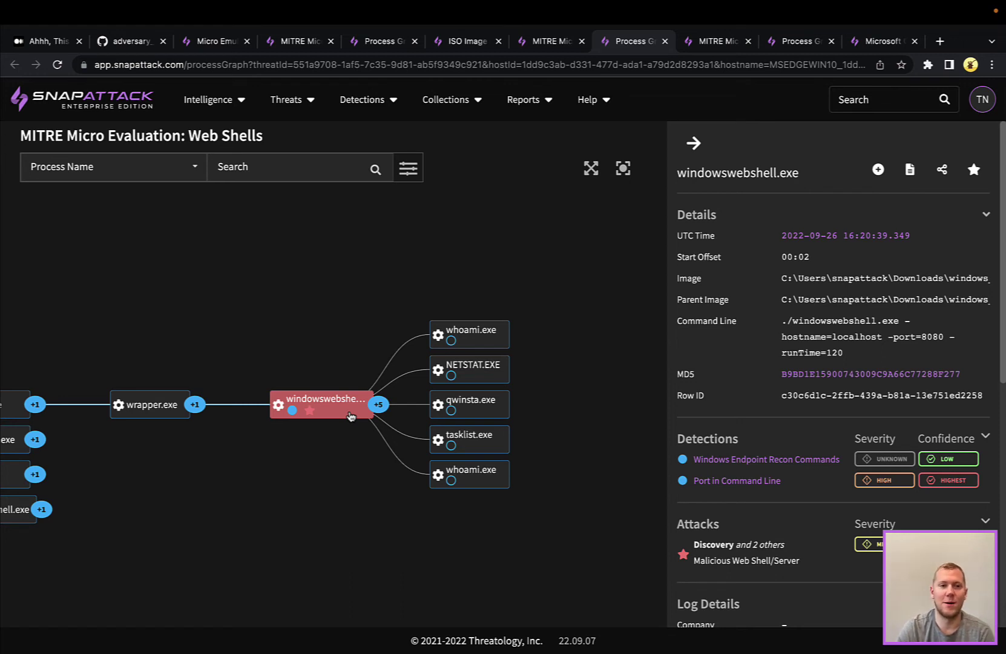
Step: Open the User Execution of Macros session page and scroll to its 25-second recording
{"action": "left_click", "coordinate": [715, 46]}
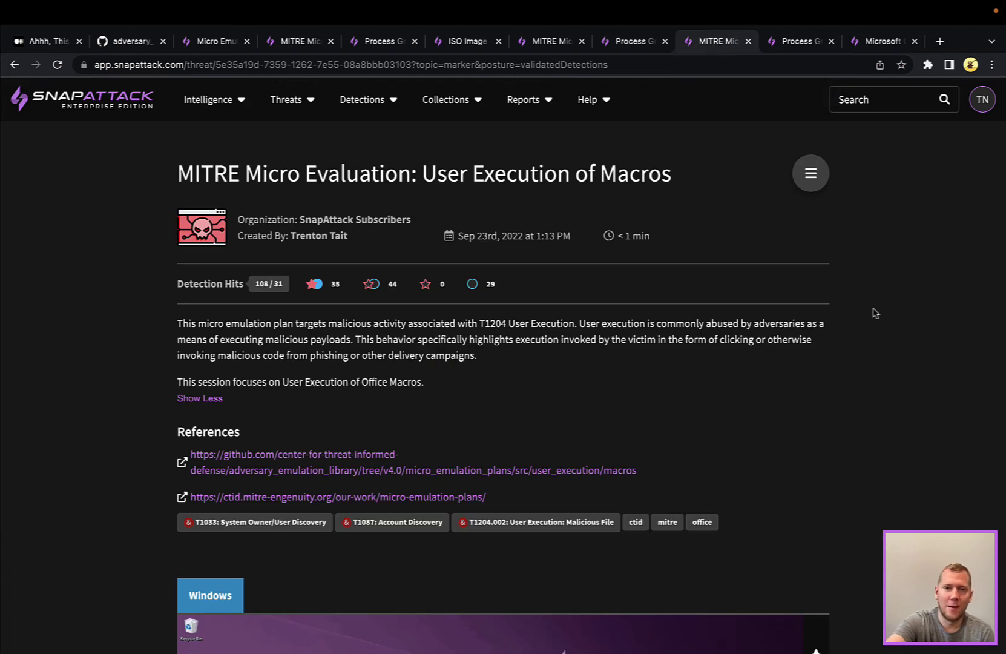
{"action": "scroll", "coordinate": [874, 313], "scroll_direction": "down", "scroll_amount": 1}
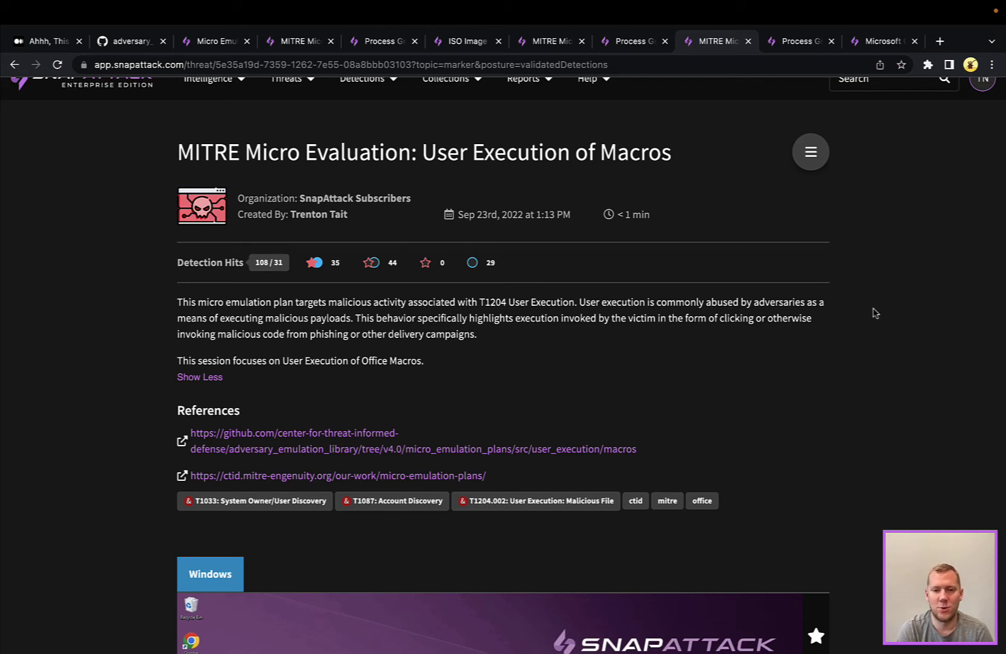
{"action": "scroll", "coordinate": [874, 312], "scroll_direction": "down", "scroll_amount": 7}
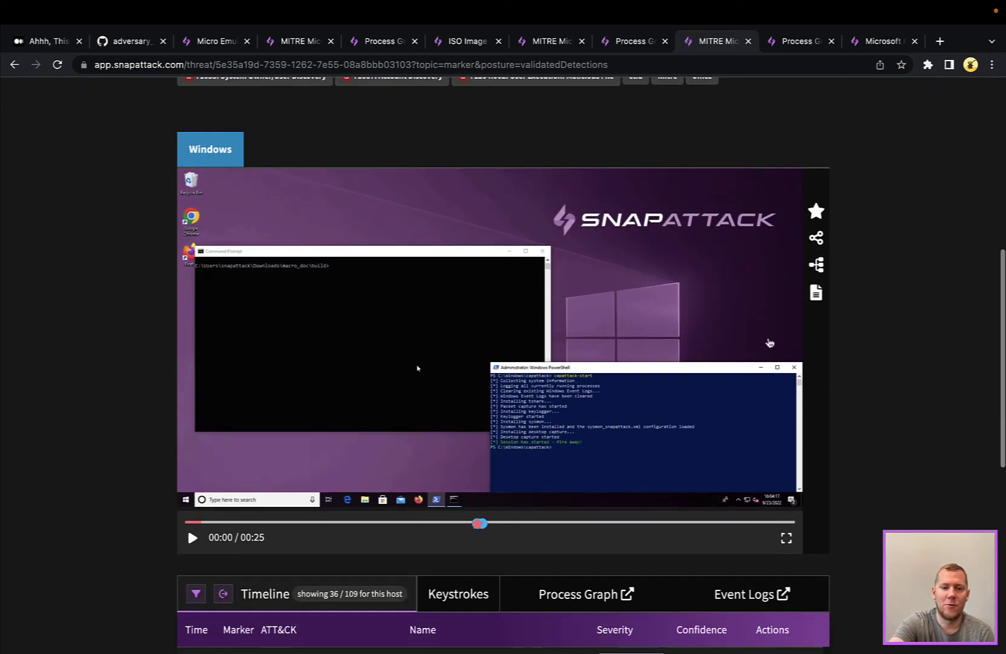
Step: Watch the macro recording full screen, pause it at 00:19, and show its process graph
{"action": "left_click", "coordinate": [192, 537]}
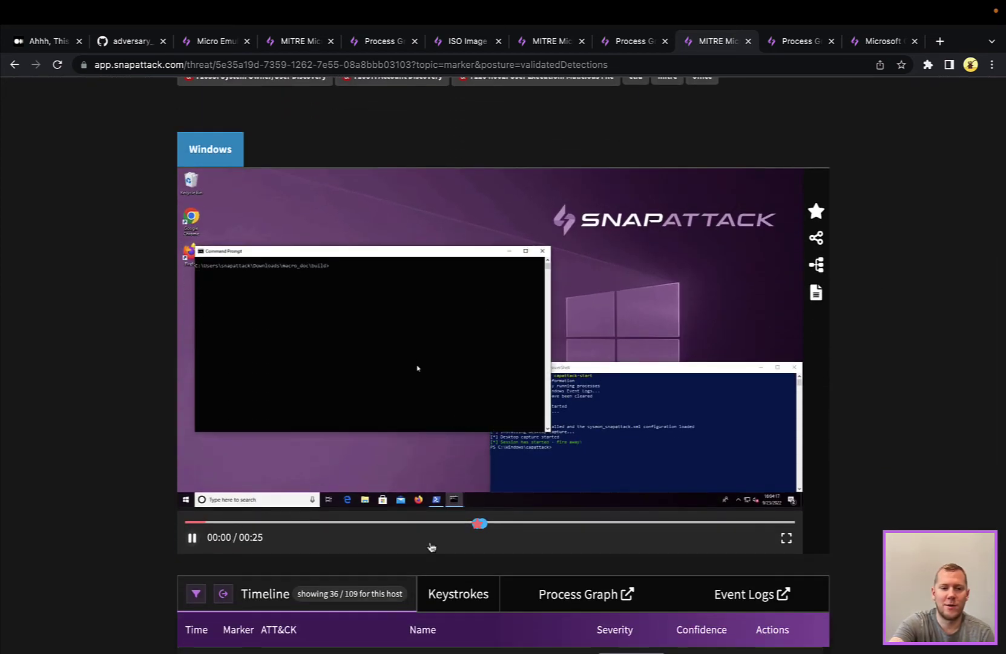
{"action": "left_click", "coordinate": [786, 538]}
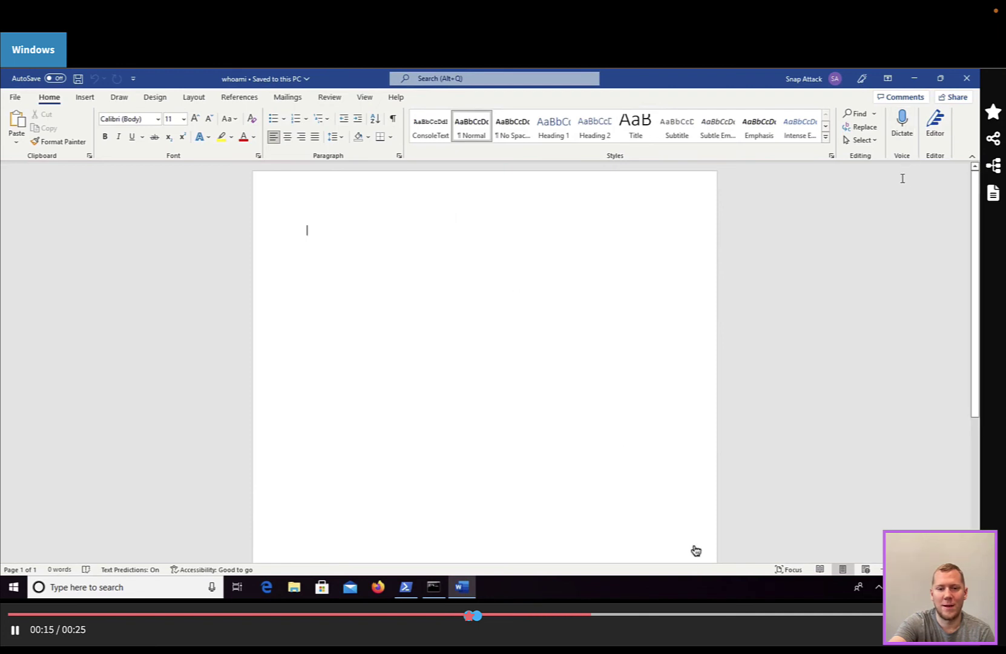
{"action": "key", "text": "Escape"}
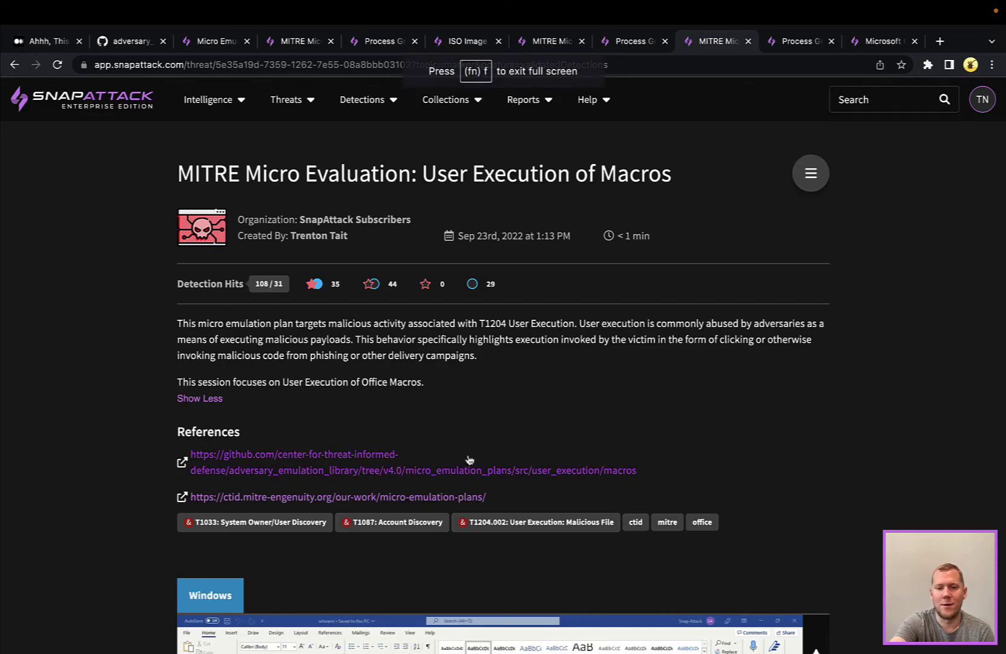
{"action": "scroll", "coordinate": [469, 460], "scroll_direction": "down", "scroll_amount": 9}
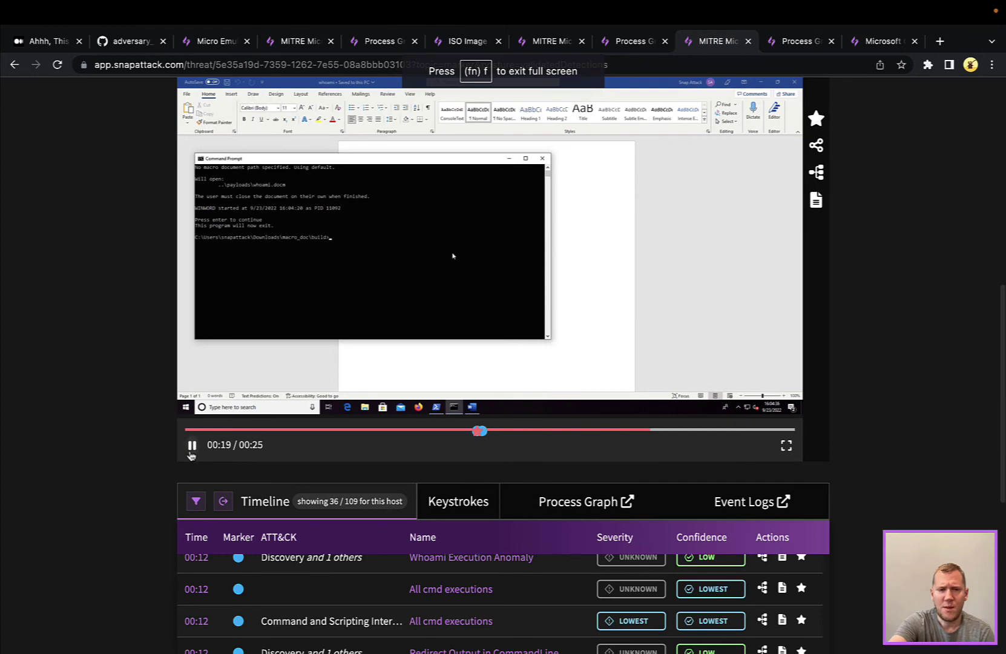
{"action": "left_click", "coordinate": [191, 452]}
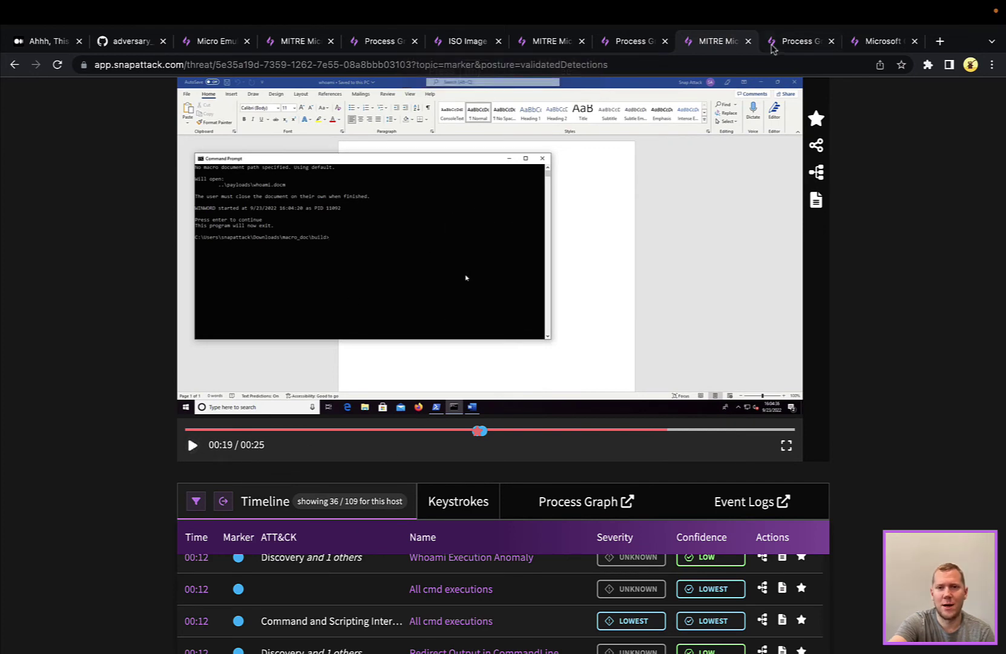
{"action": "left_click", "coordinate": [773, 47]}
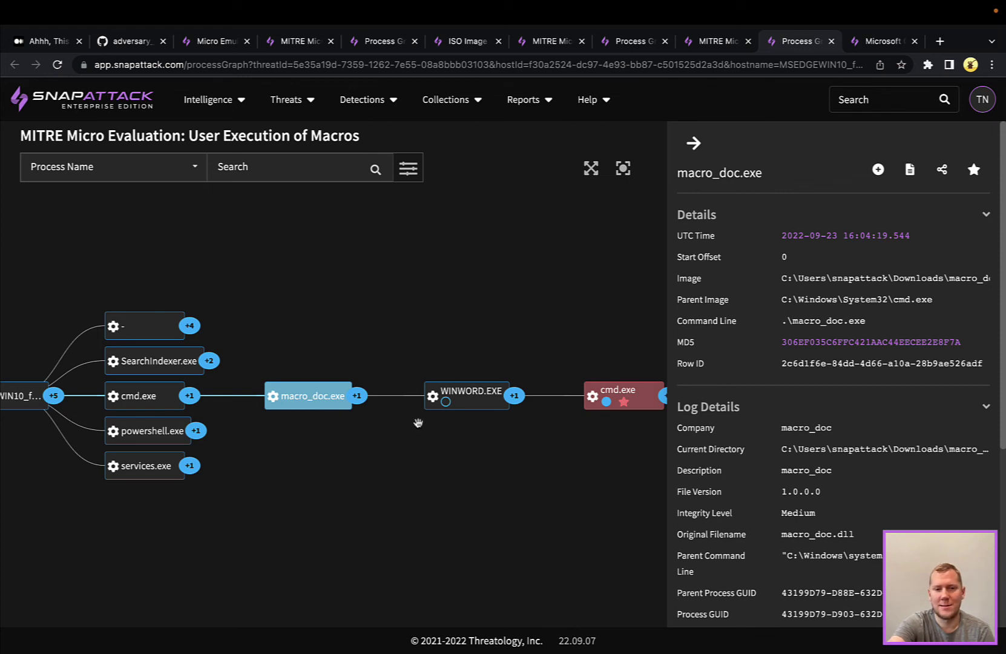
Step: Trace WINWORD.EXE to cmd.exe to whoami.exe, then view the Office-spawning-shell detection
{"action": "left_click", "coordinate": [471, 406]}
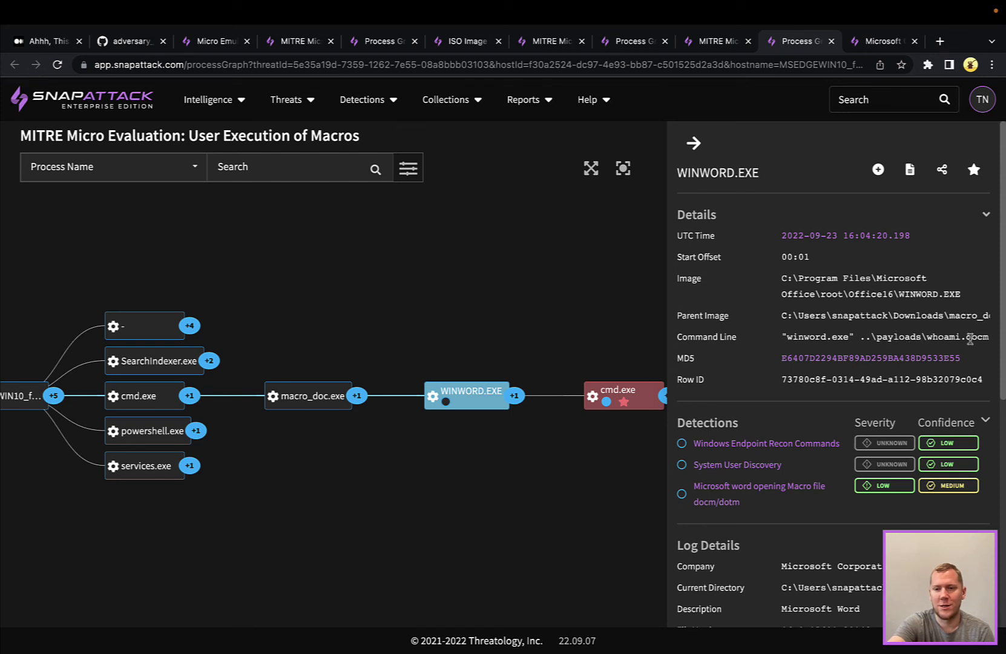
{"action": "left_click", "coordinate": [638, 398]}
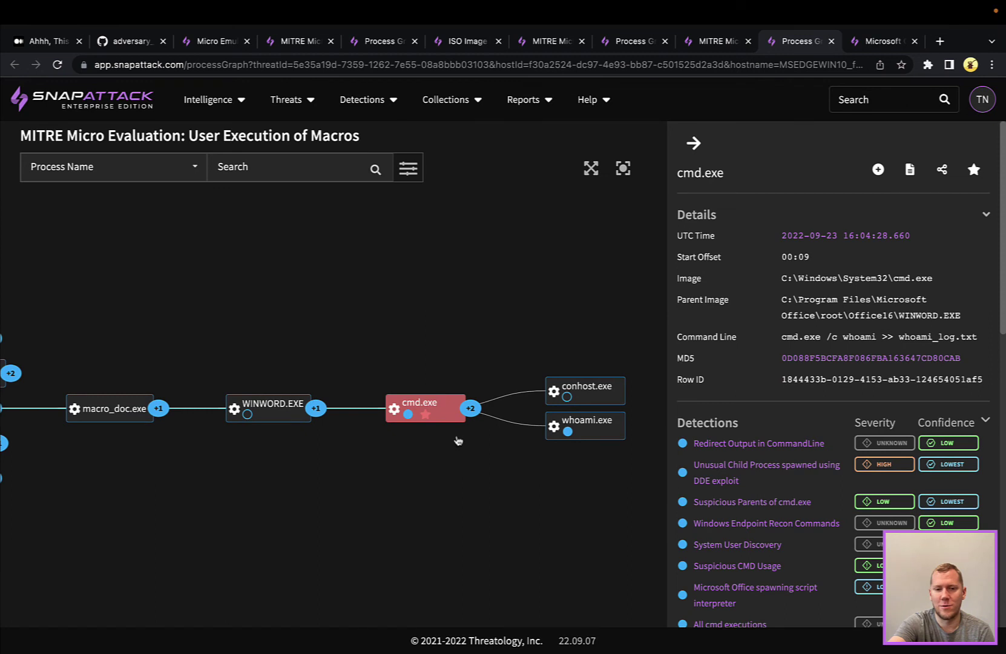
{"action": "left_click", "coordinate": [614, 429]}
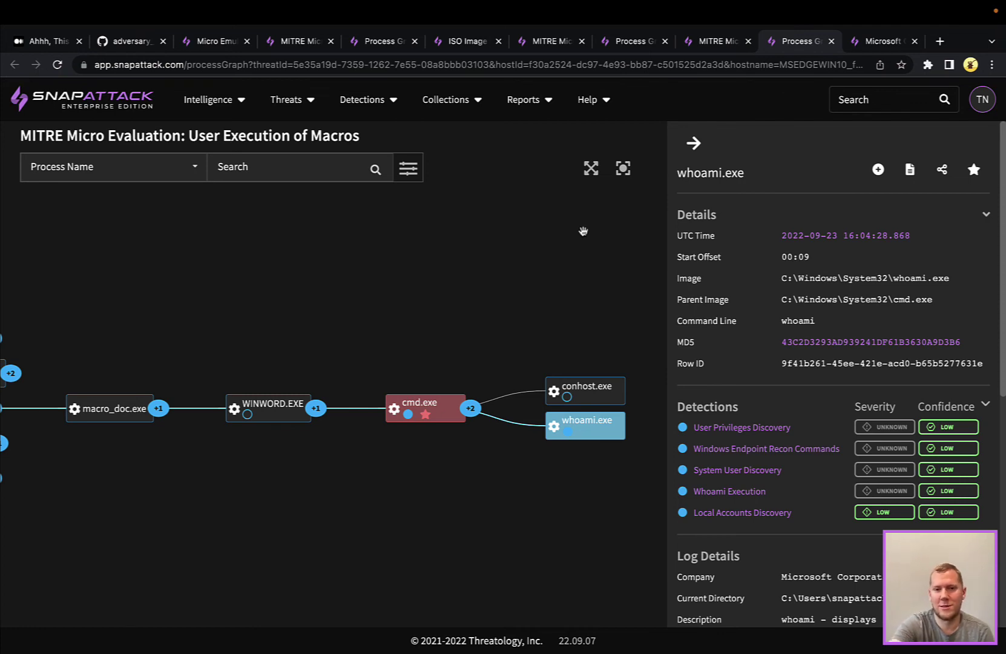
{"action": "mouse_move", "coordinate": [872, 24]}
{"action": "left_click", "coordinate": [868, 60]}
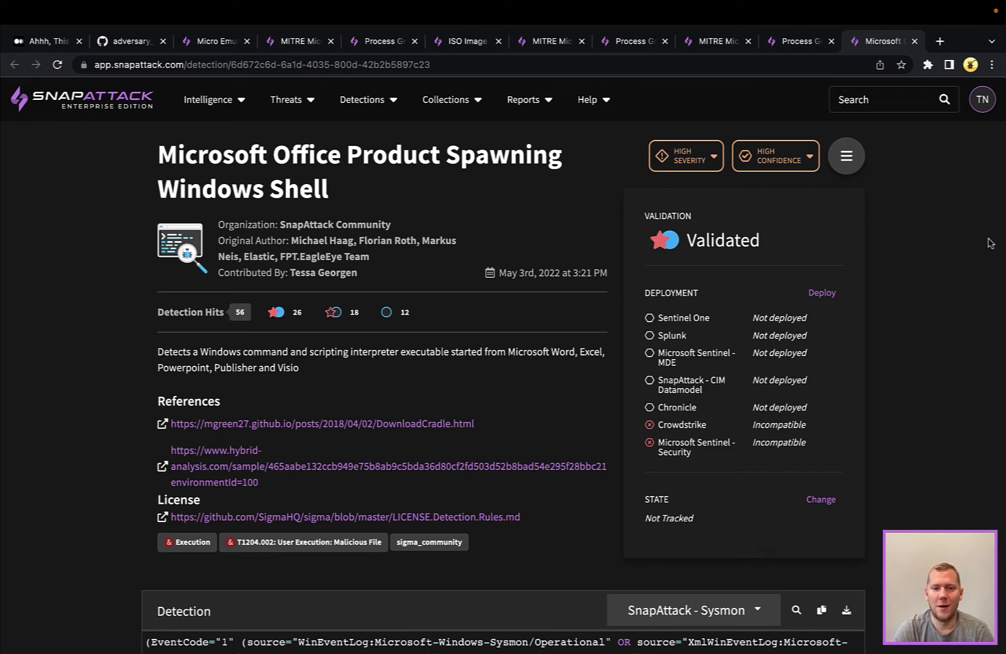
Step: Scroll through the Office-spawning-shell detection query and back up to the Deployment panel
{"action": "scroll", "coordinate": [990, 243], "scroll_direction": "down", "scroll_amount": 5}
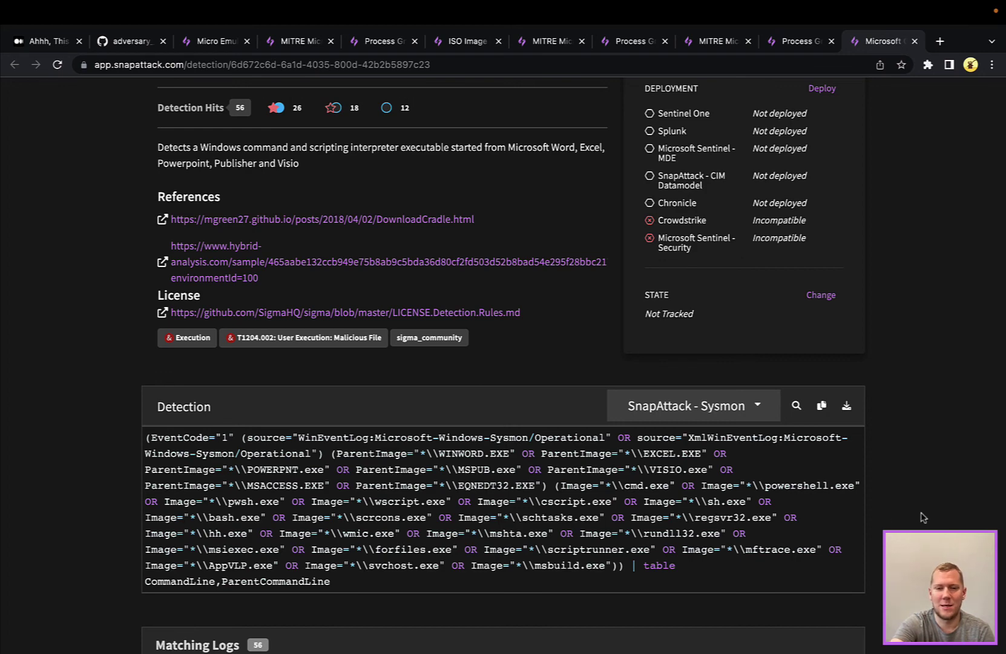
{"action": "scroll", "coordinate": [922, 517], "scroll_direction": "up", "scroll_amount": 2}
{"action": "scroll", "coordinate": [923, 517], "scroll_direction": "up", "scroll_amount": 1}
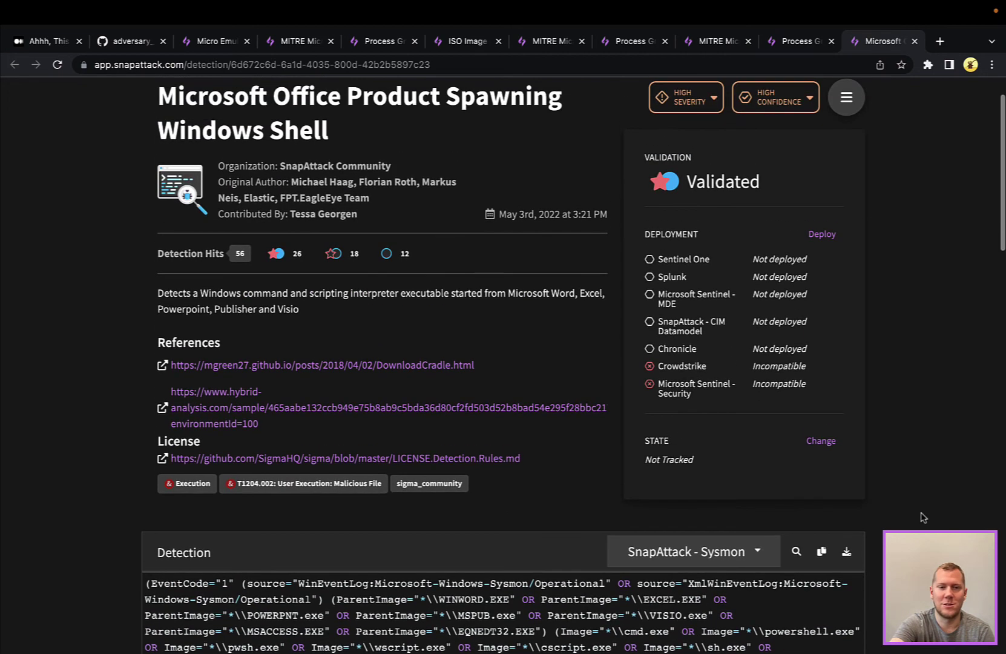
{"action": "scroll", "coordinate": [922, 517], "scroll_direction": "up", "scroll_amount": 1}
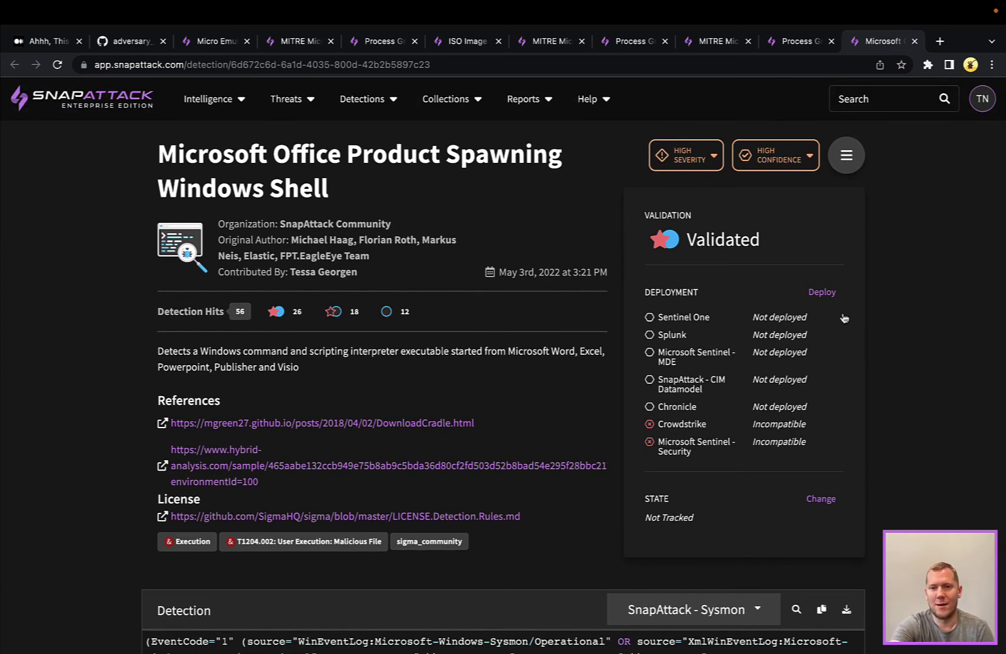
Step: Deploy the detection with Sentinel One selected as the target environment
{"action": "left_click", "coordinate": [831, 294]}
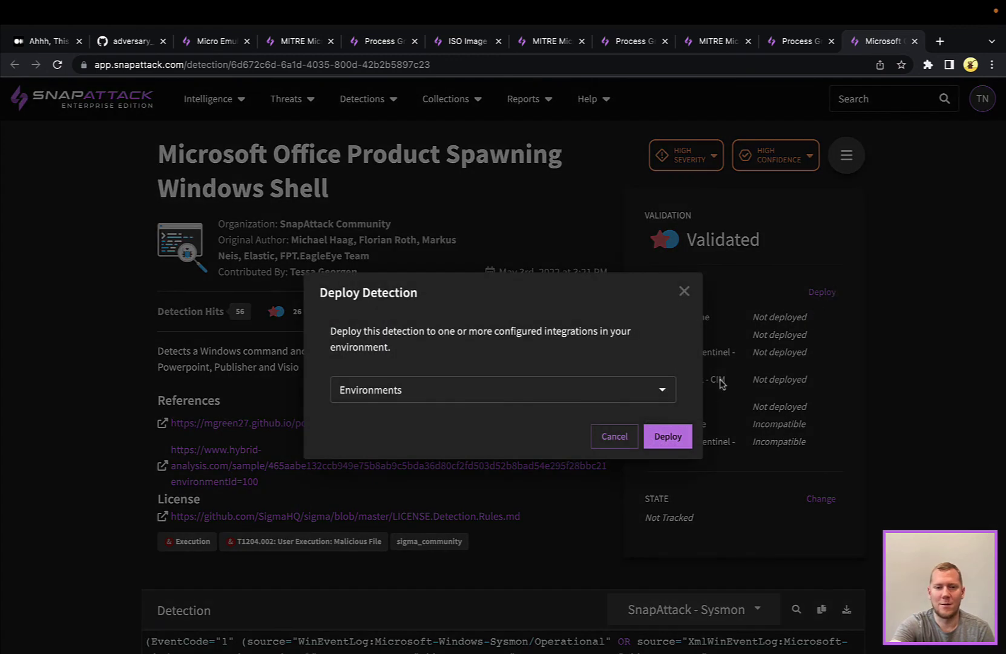
{"action": "left_click", "coordinate": [663, 391]}
{"action": "left_click", "coordinate": [488, 422]}
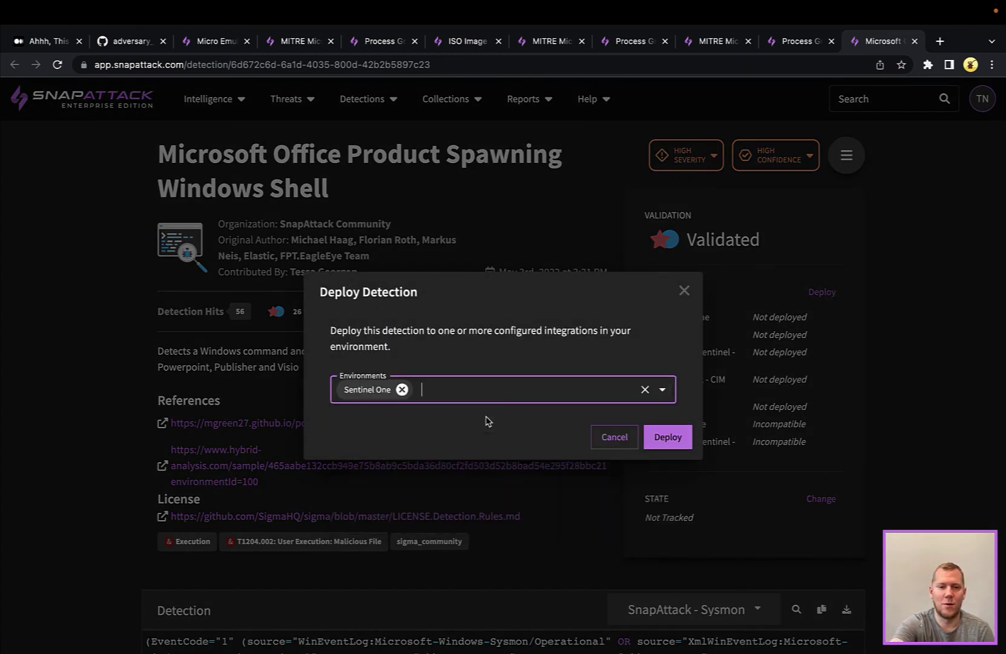
{"action": "left_click", "coordinate": [666, 437]}
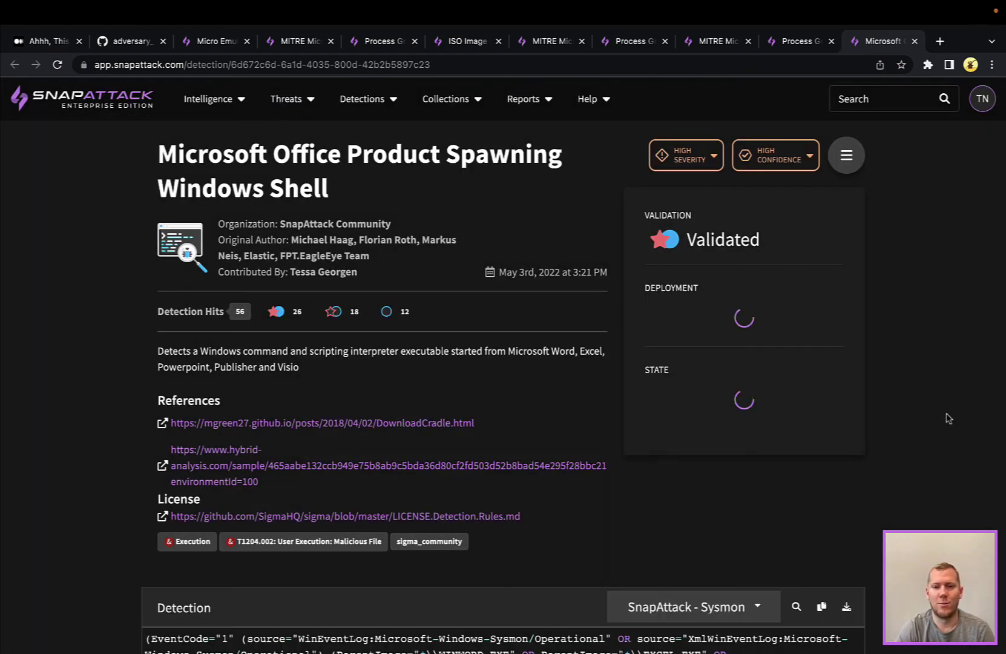